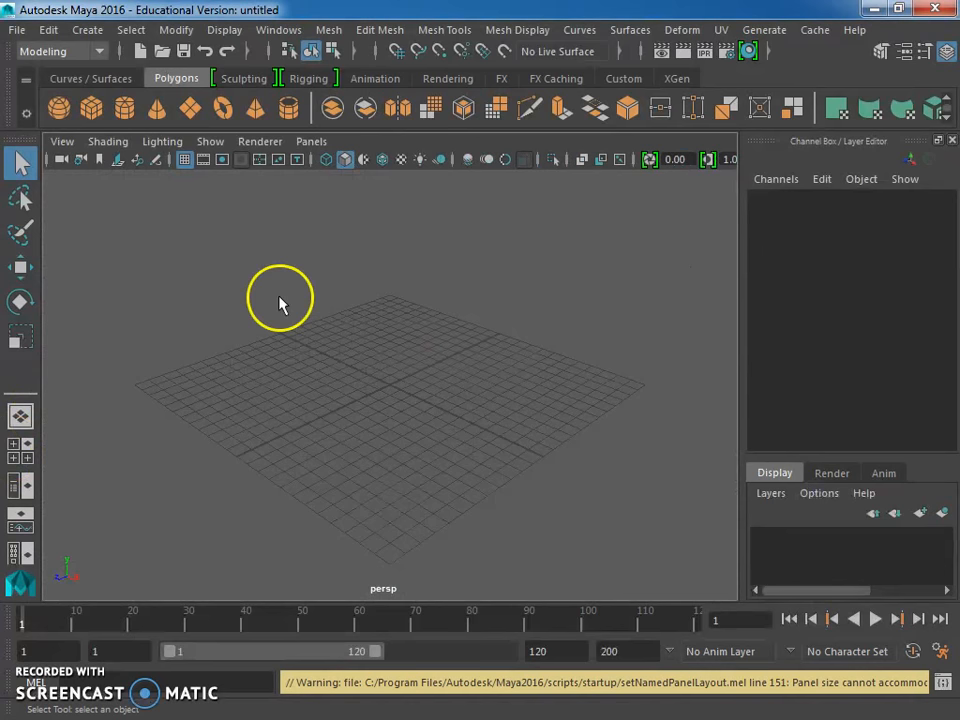
Switch back and forth between the four-view layout and the single perspective view
click(27, 452)
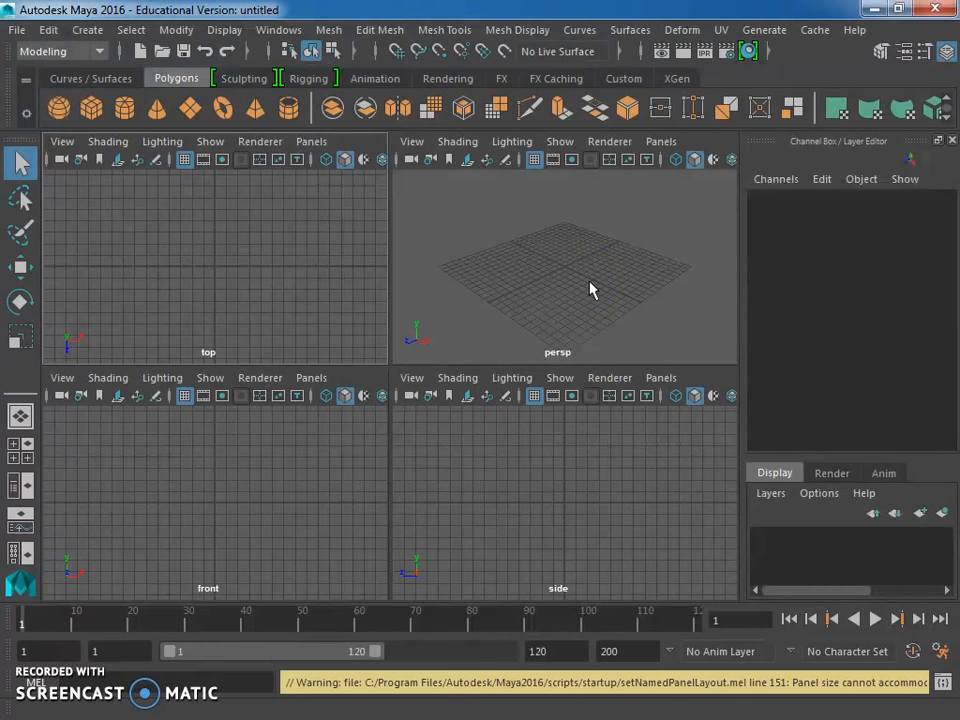
key(space)
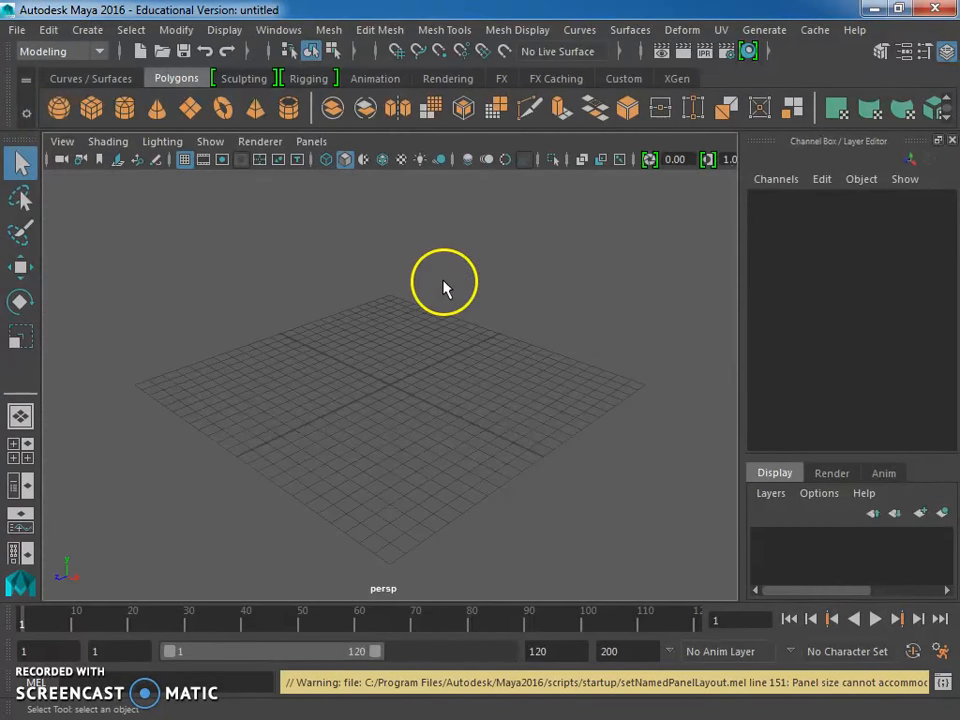
key(space)
key(space)
key(space)
key(space)
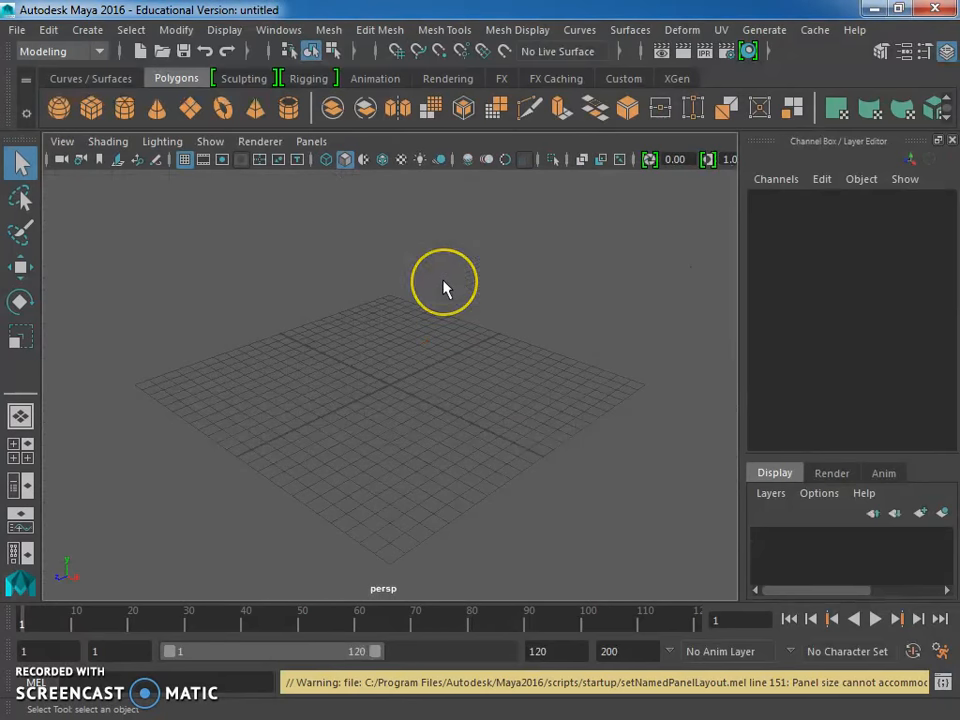
key(space)
key(space)
key(space)
key(space)
key(space)
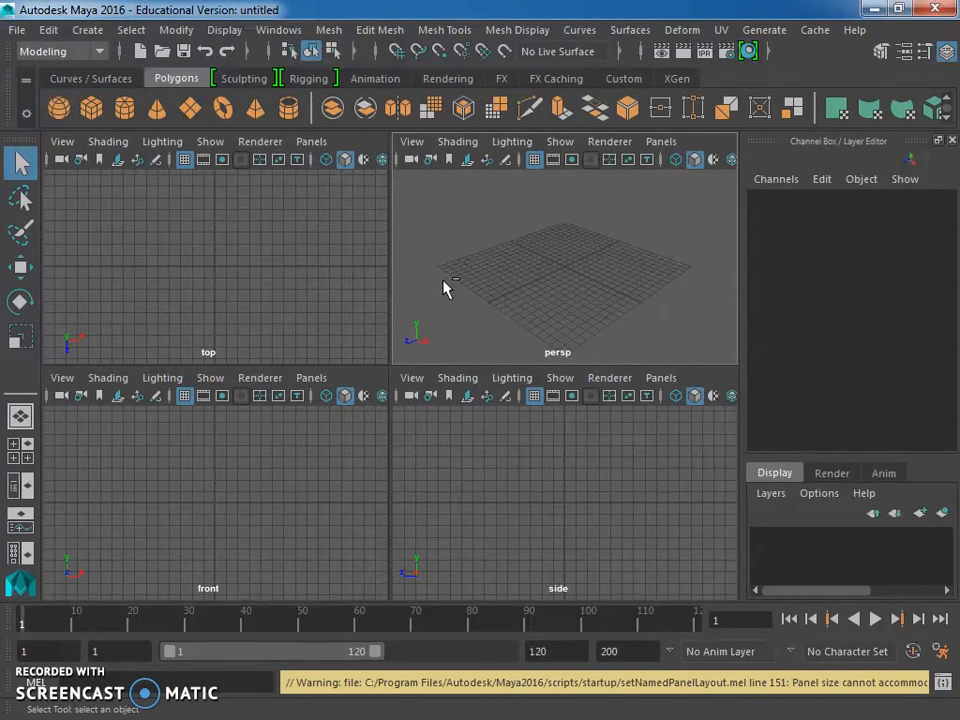
Toggle the full-screen view on and off, ending with the perspective view alone in full screen
key(ctrl+space)
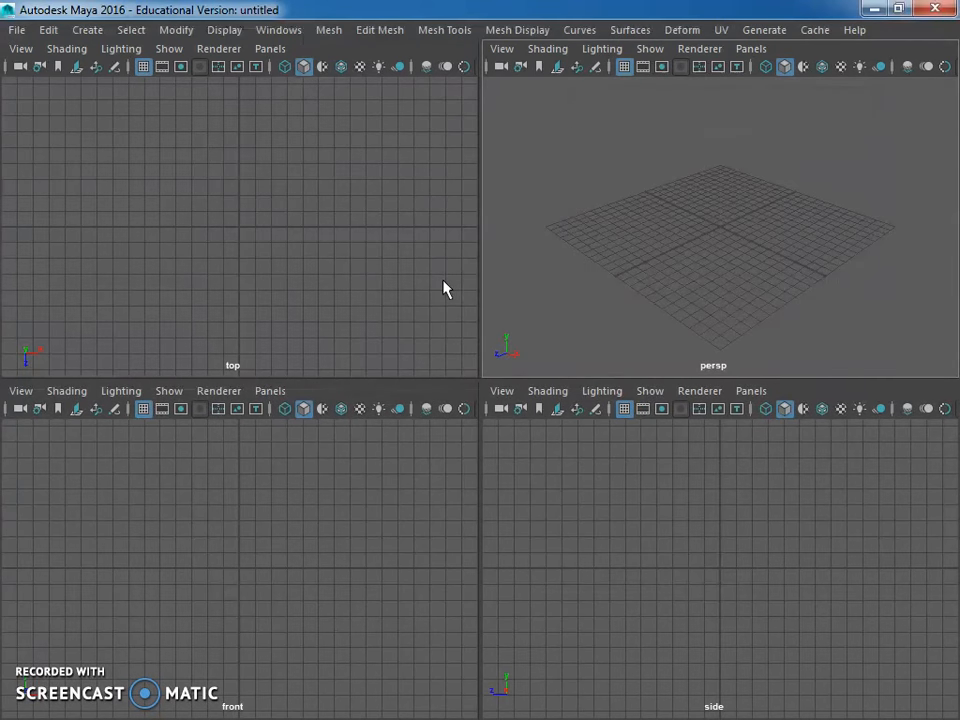
key(space)
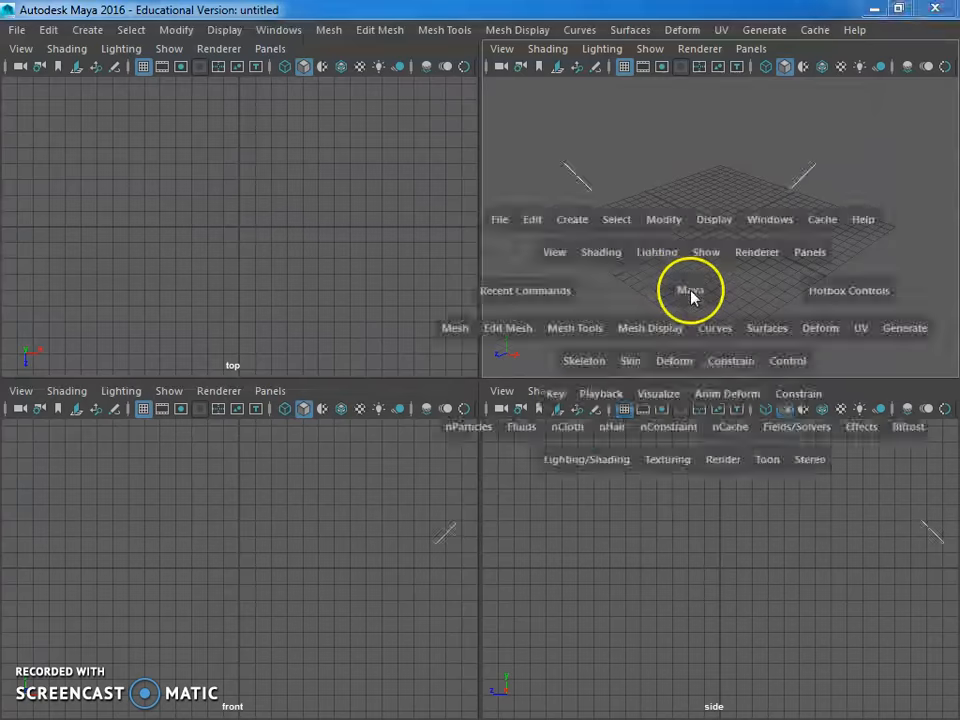
key(ctrl+space)
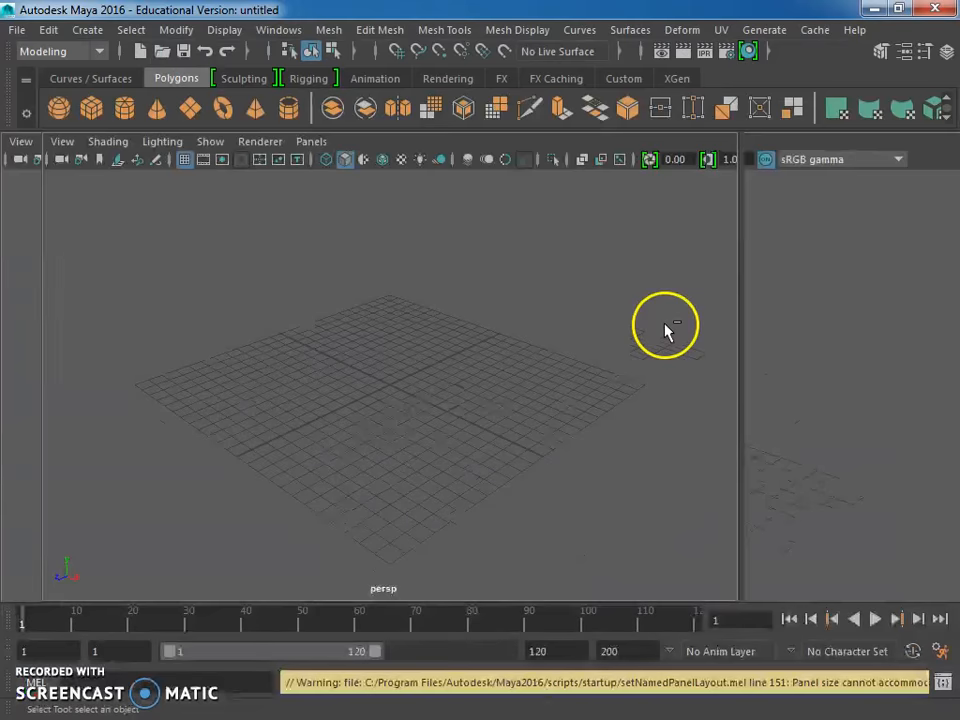
key(ctrl+space)
key(ctrl+space)
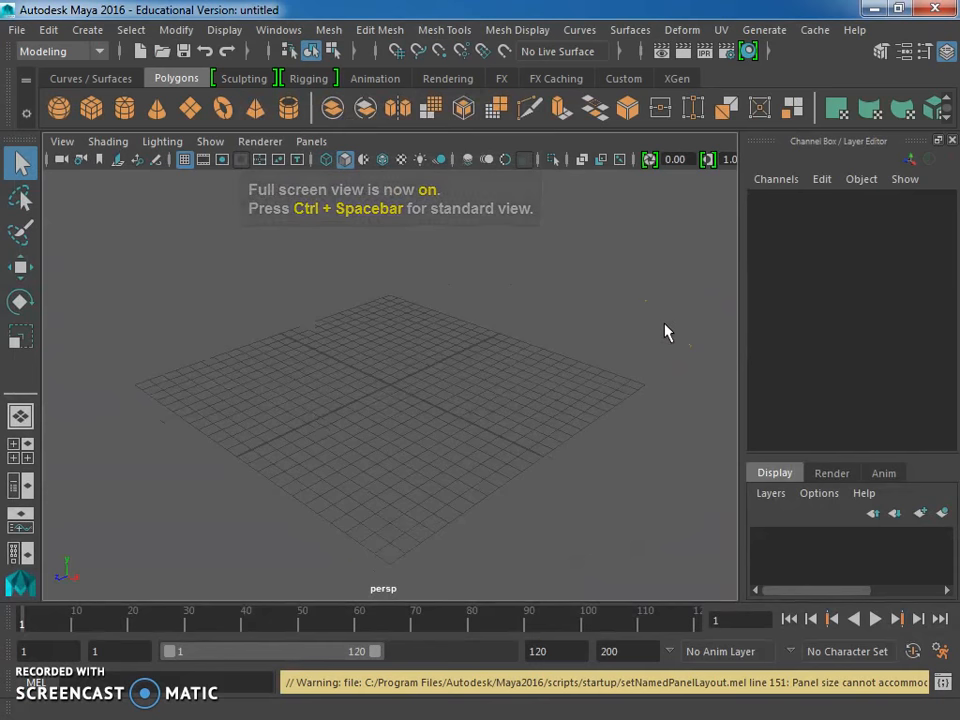
key(ctrl+space)
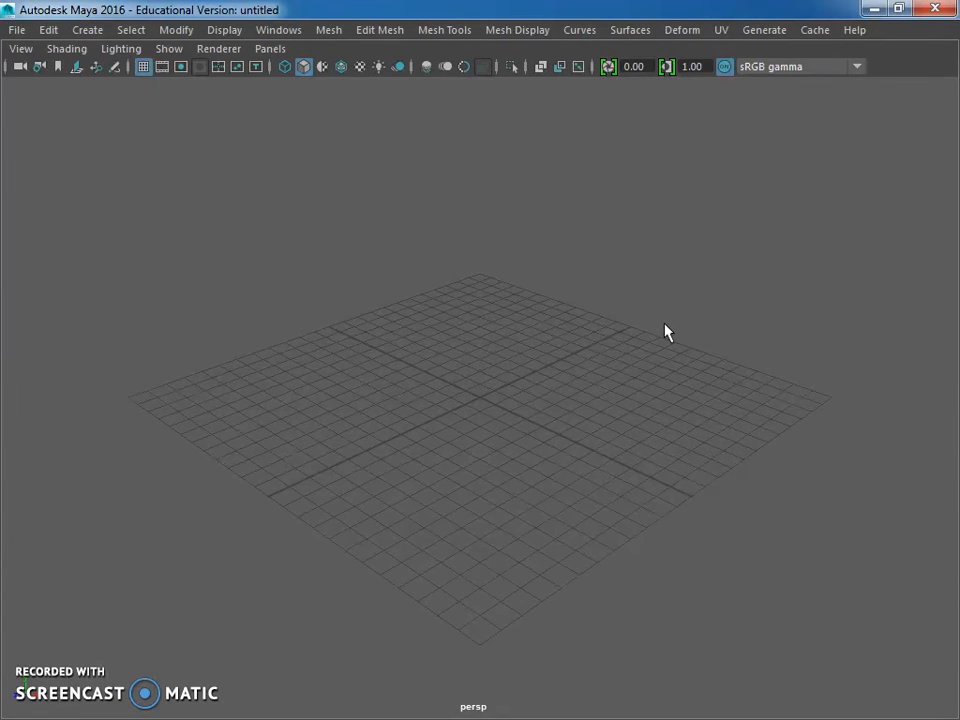
Orbit, pan and zoom around the empty grid in the perspective view, and return to the standard screen layout
click(621, 343)
click(486, 326)
click(435, 340)
click(373, 348)
alt+drag(276, 354, 420, 392)
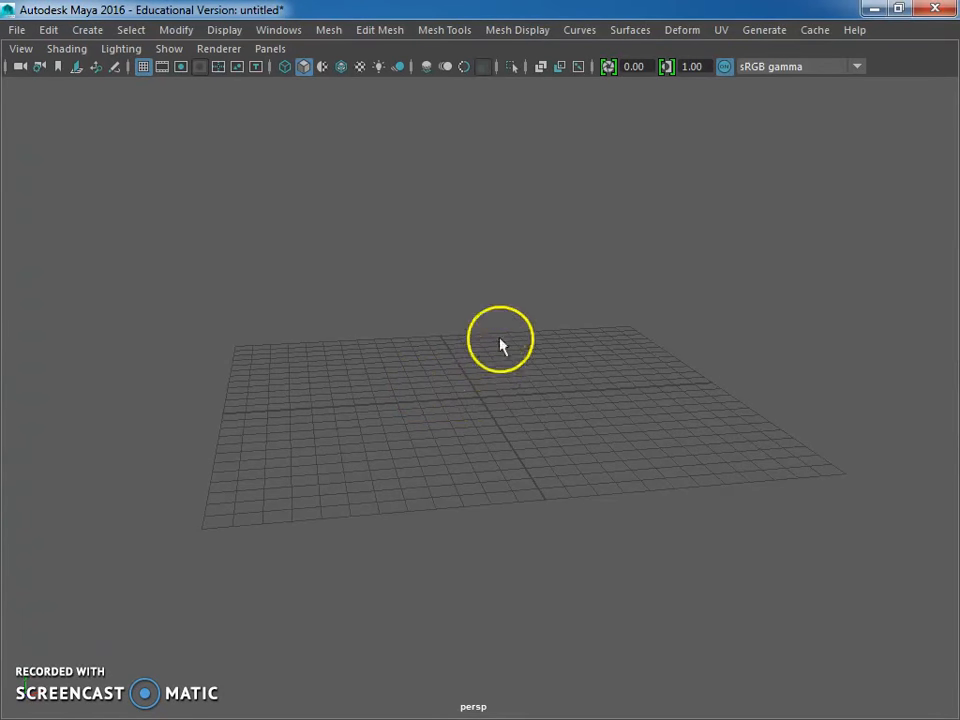
alt+middle_drag(510, 372, 566, 369)
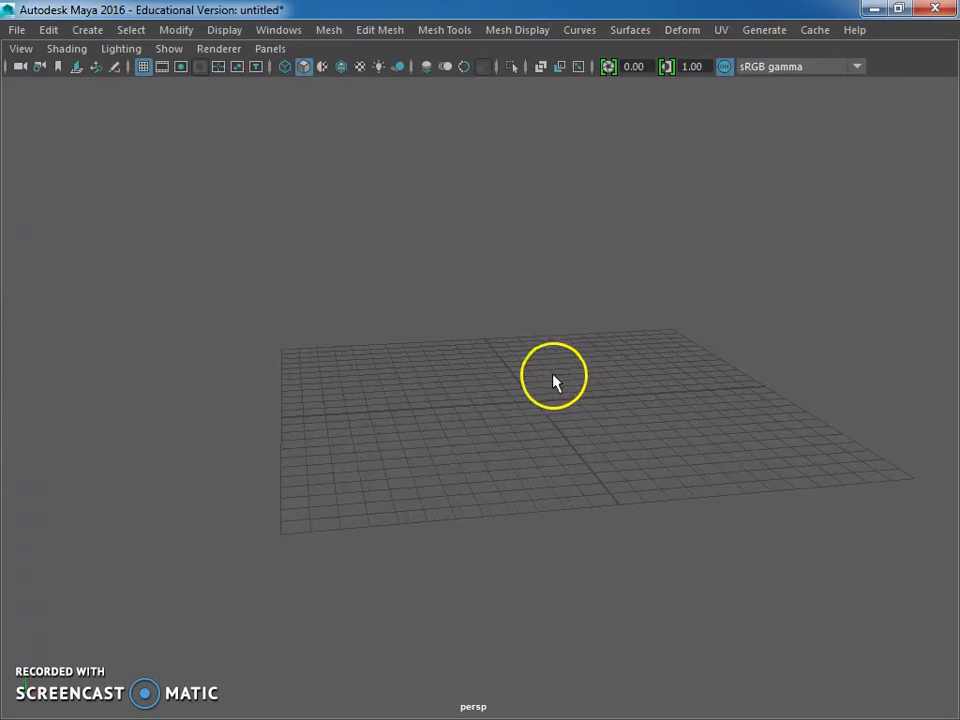
alt+right_drag(540, 401, 601, 403)
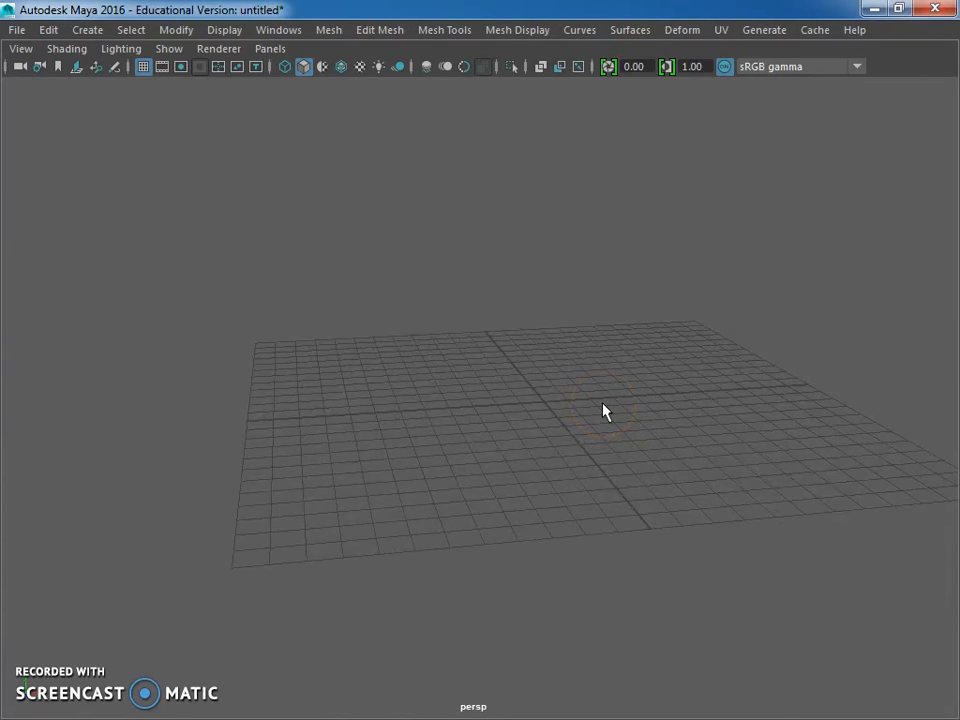
alt+drag(677, 381, 405, 379)
alt+middle_drag(405, 379, 362, 272)
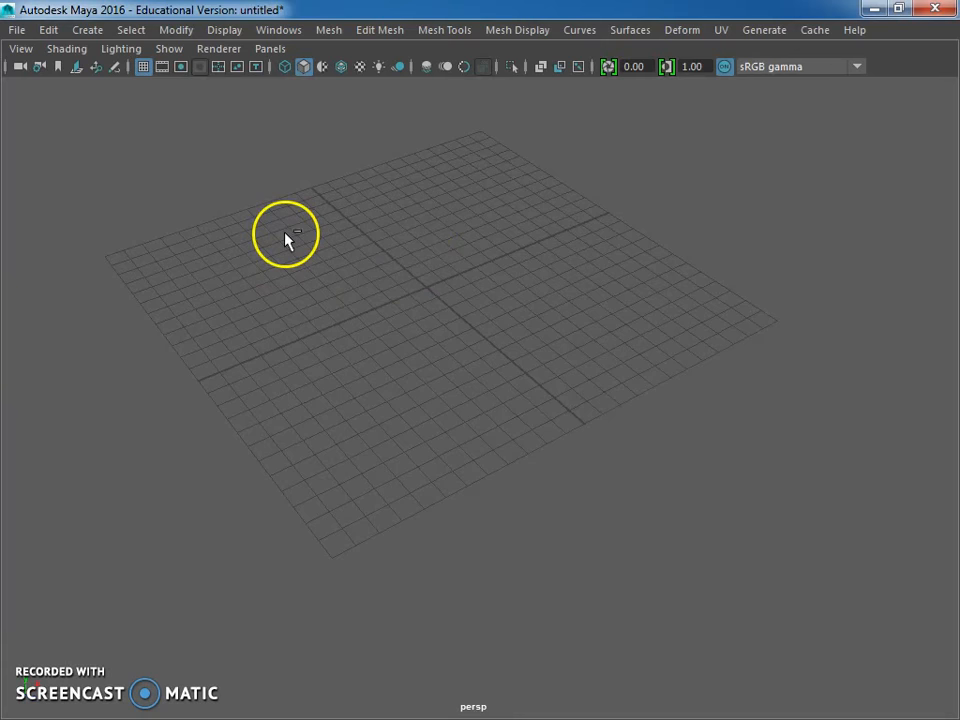
key(ctrl+space)
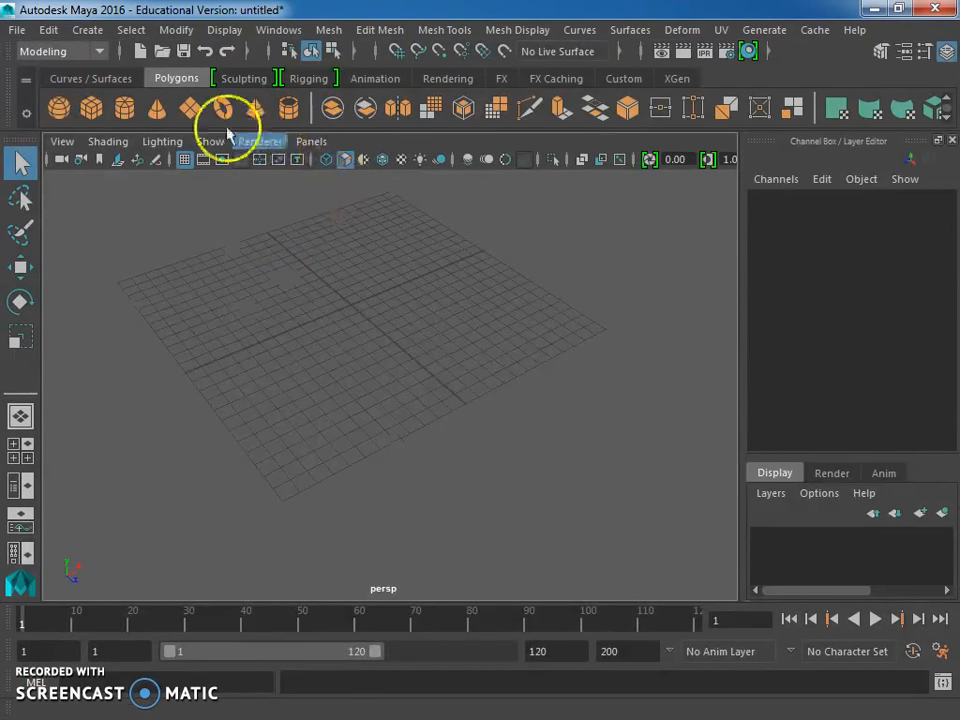
Create a polygon cube at the grid's centre and frame it in the perspective view
click(92, 113)
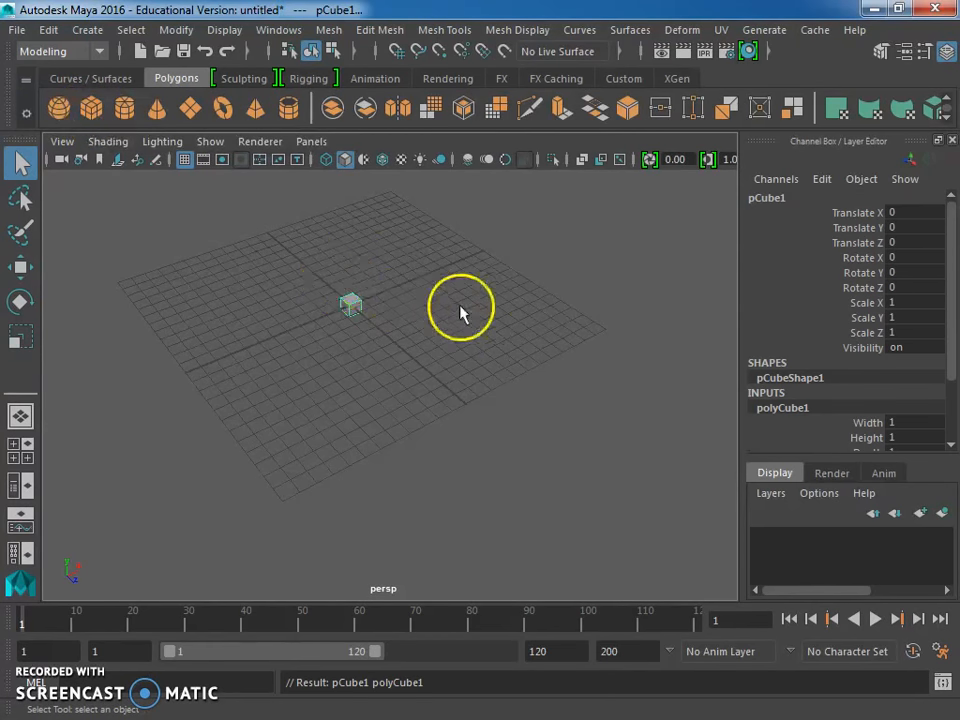
scroll(452, 310, up, 5)
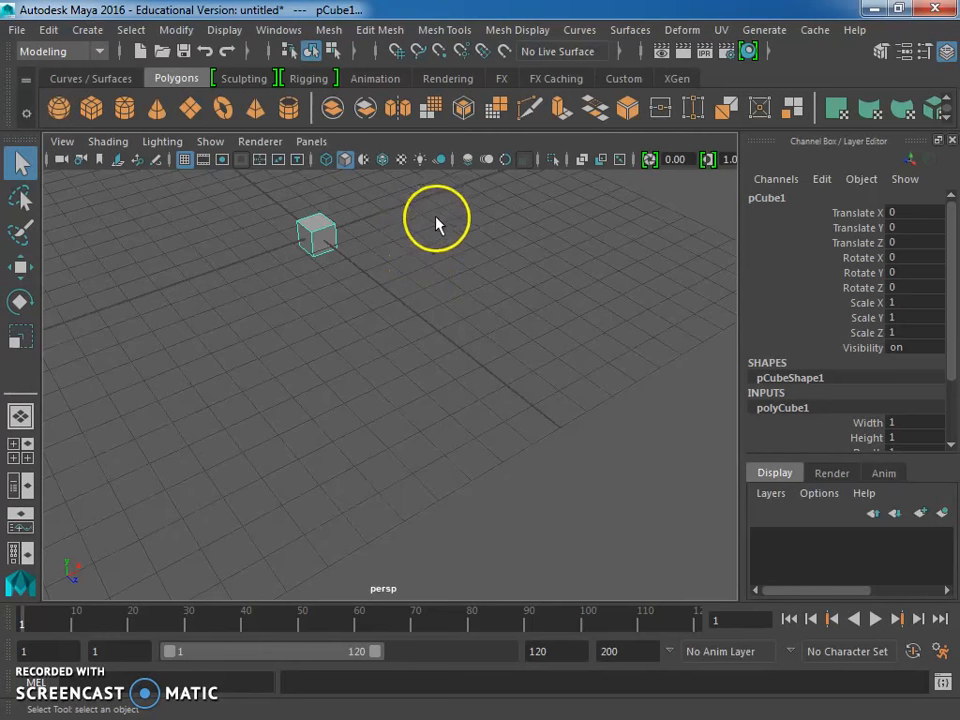
alt+middle_drag(441, 222, 133, 356)
alt+middle_drag(427, 331, 680, 289)
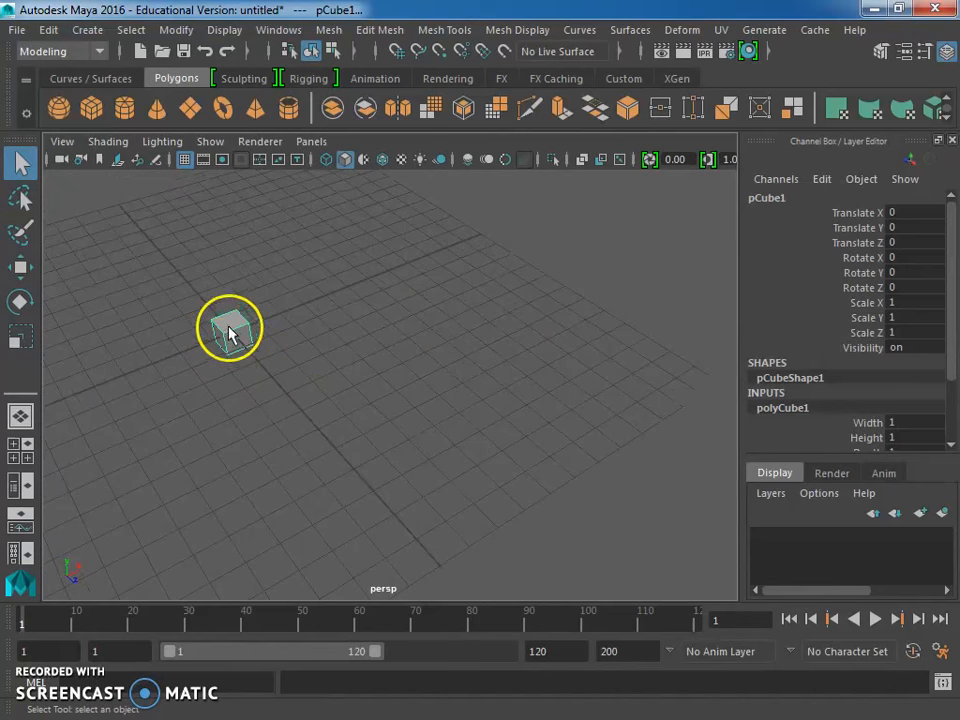
alt+drag(450, 332, 354, 364)
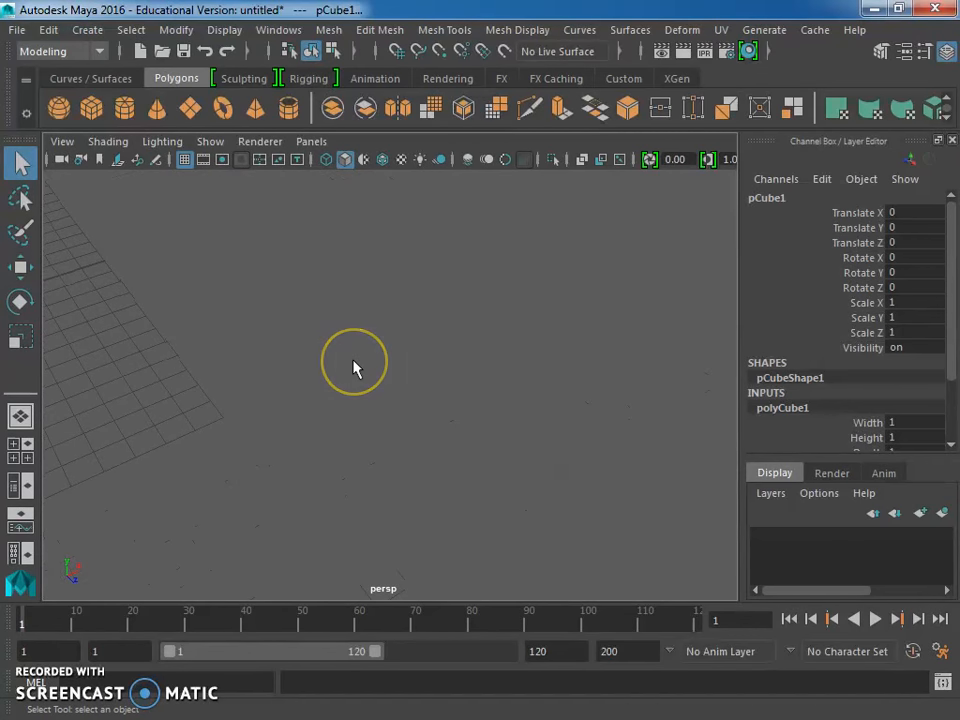
key(f)
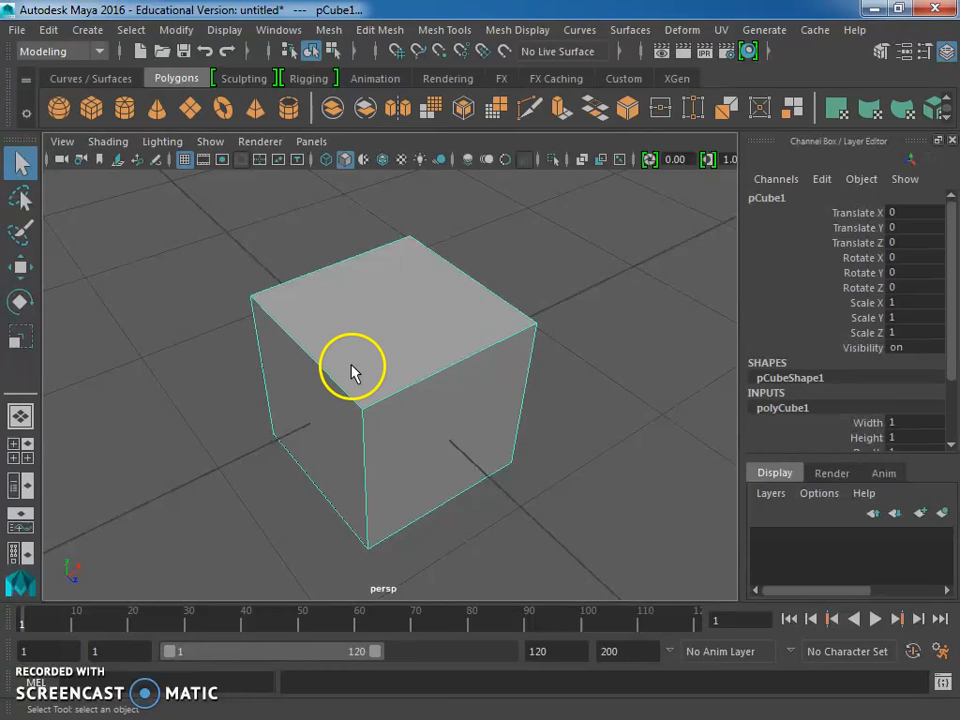
alt+drag(369, 386, 570, 384)
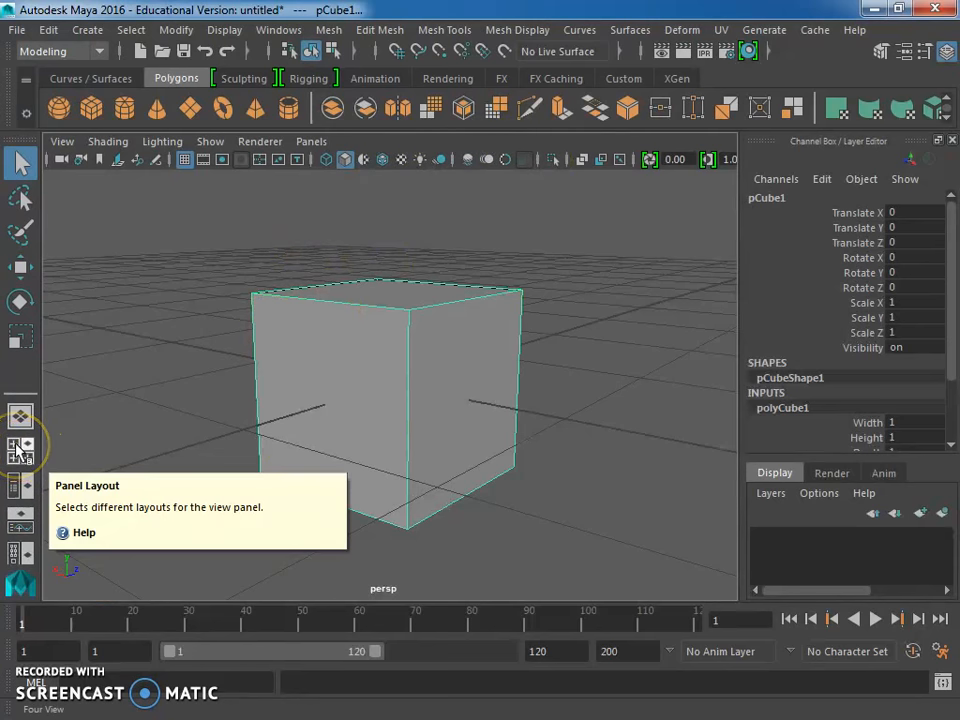
Examine the cube in the four-view layout with a closer top view, converting its selection to edges
key(space)
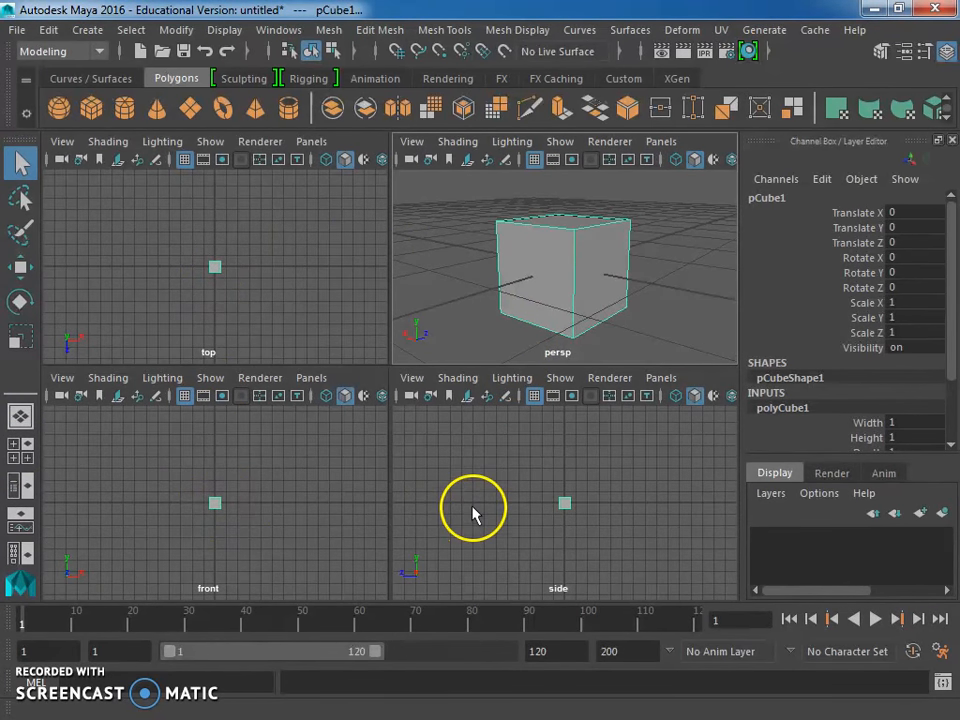
scroll(221, 315, up, 6)
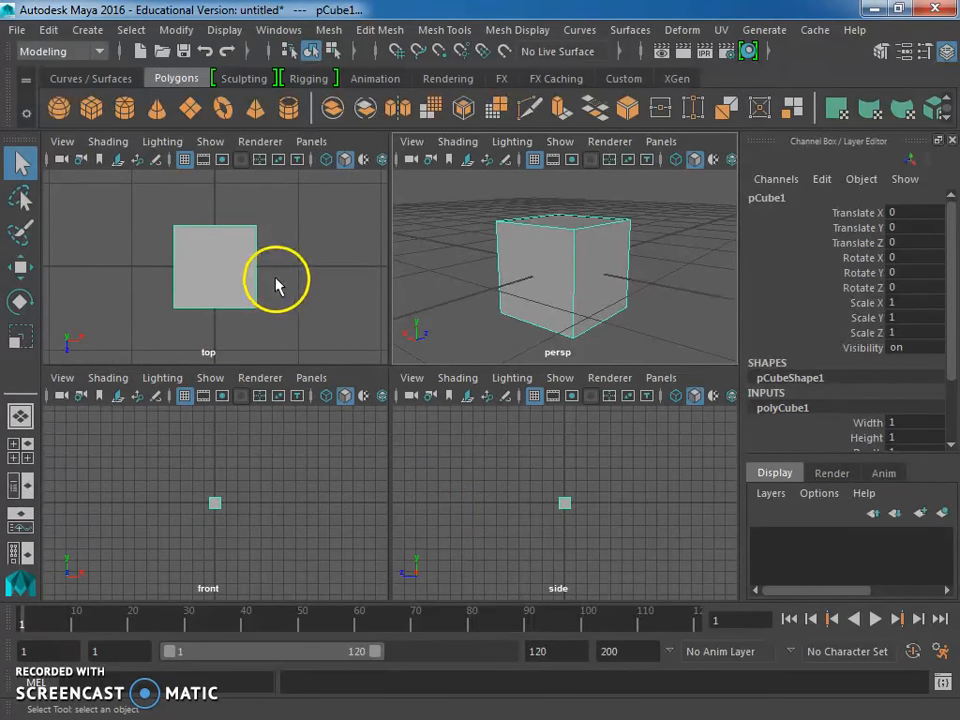
alt+middle_drag(216, 249, 191, 225)
ctrl+right_drag(210, 268, 219, 326)
mouse_move(260, 279)
alt+right_down()
mouse_move(257, 320)
mouse_move(274, 249)
mouse_move(261, 375)
mouse_move(274, 285)
alt+right_up()
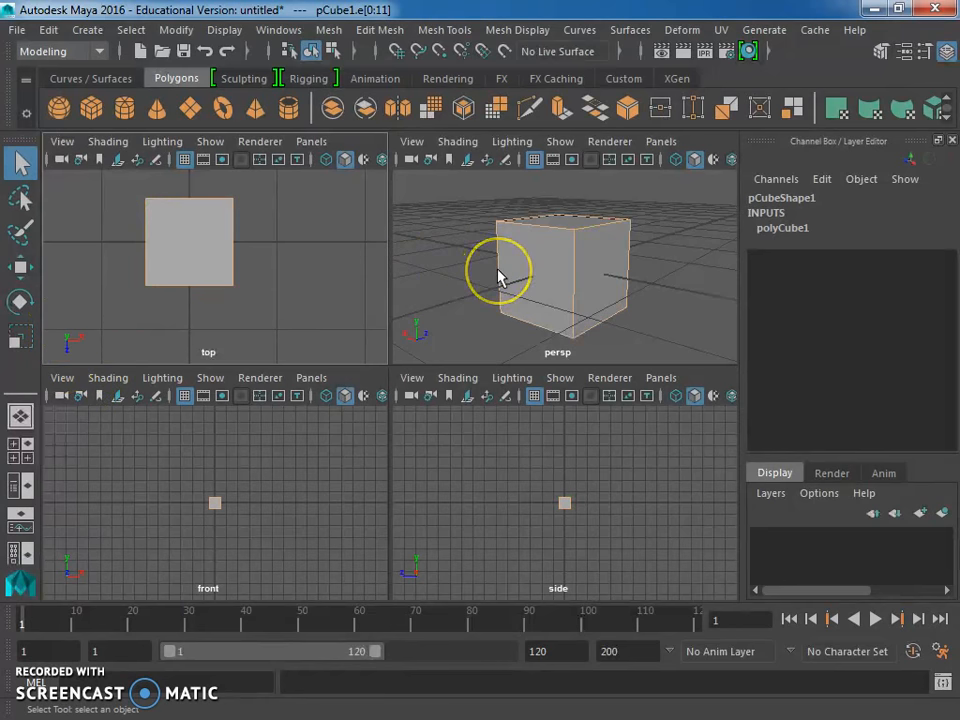
key(space)
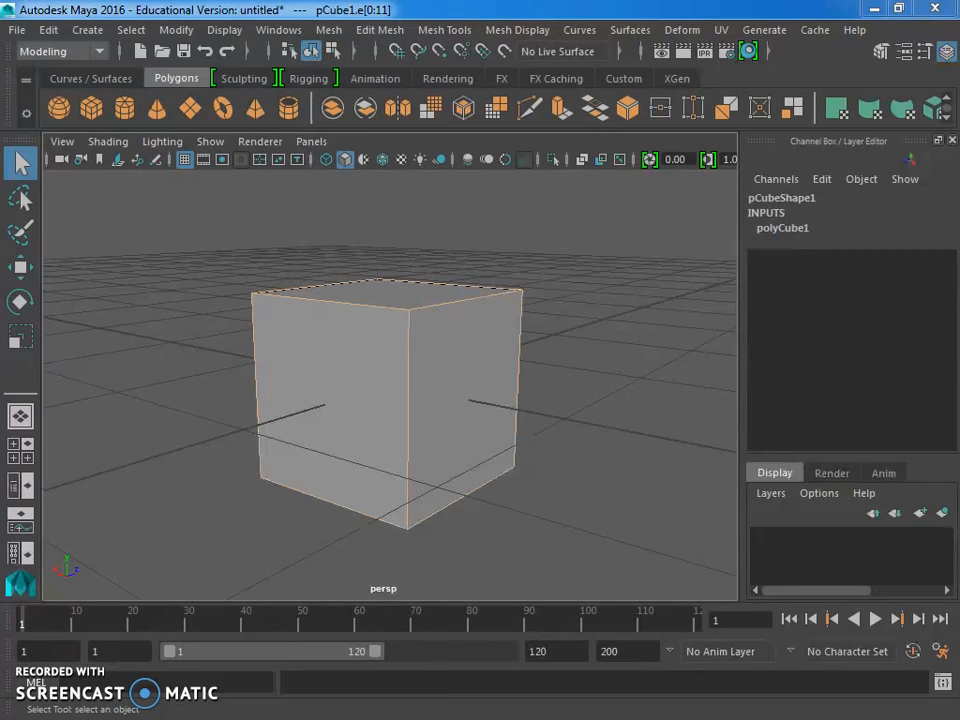
Select and delete edges of the cube one after another in the perspective view
right_click(429, 386)
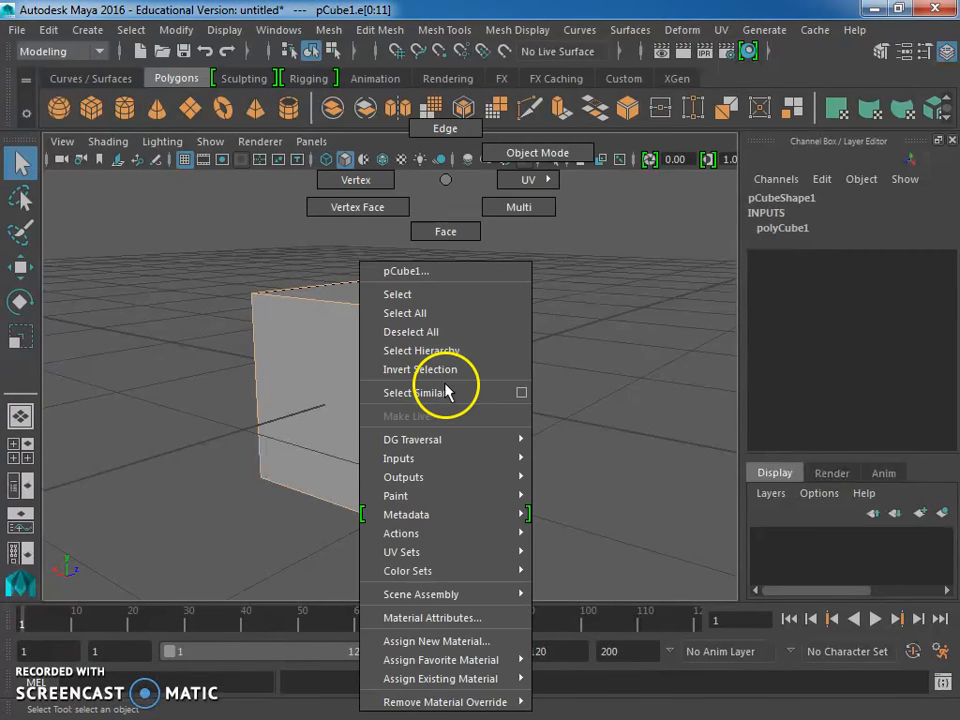
click(429, 312)
click(328, 348)
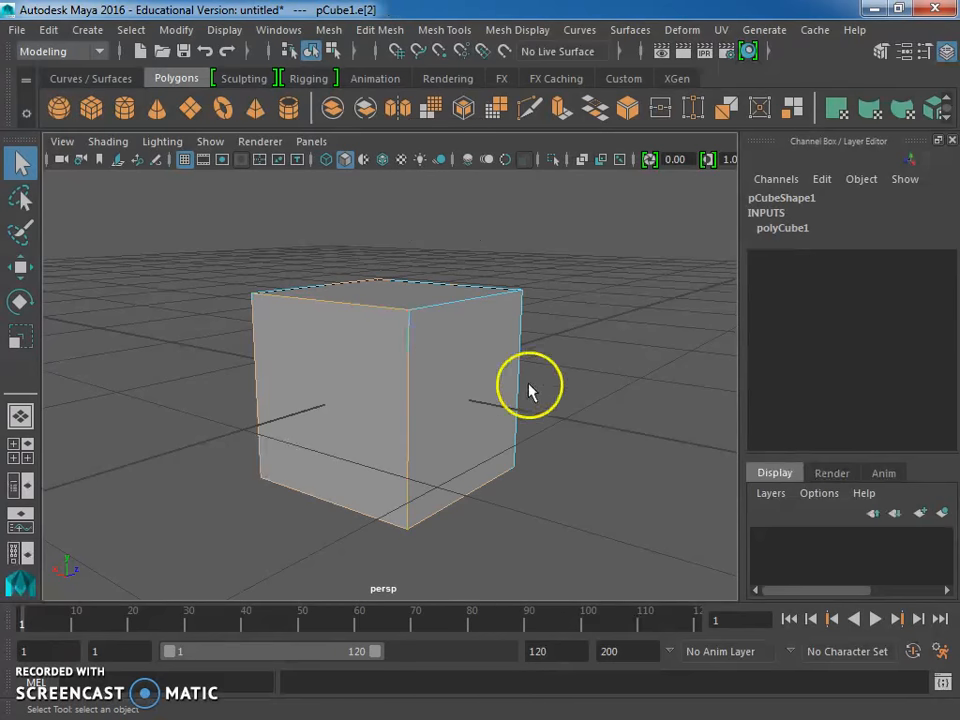
key(Delete)
key(Delete)
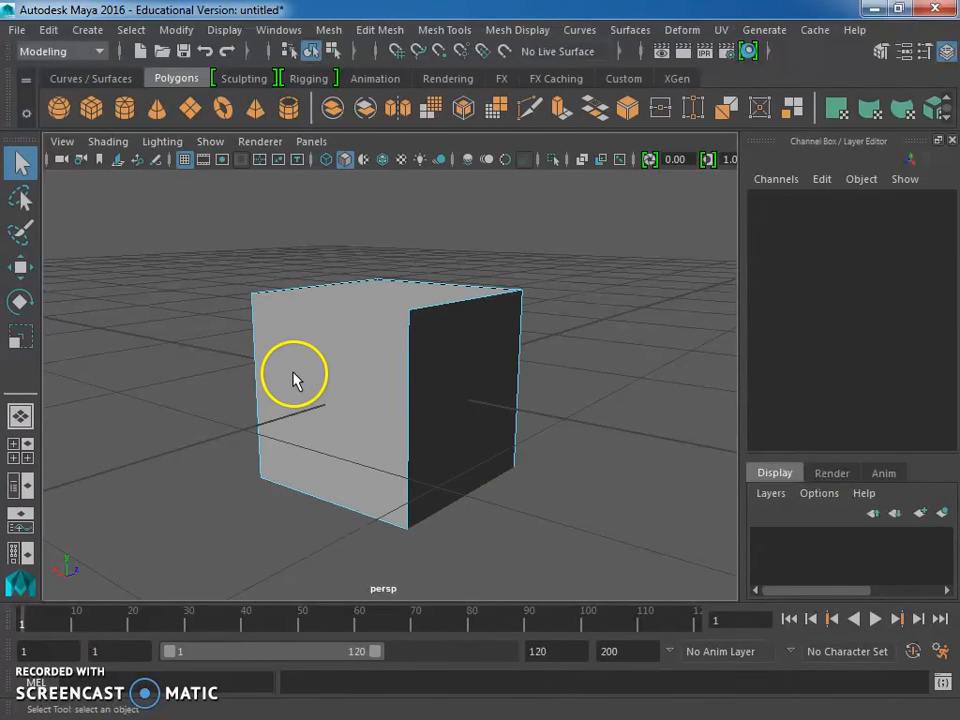
click(293, 377)
key(Delete)
click(374, 370)
key(Delete)
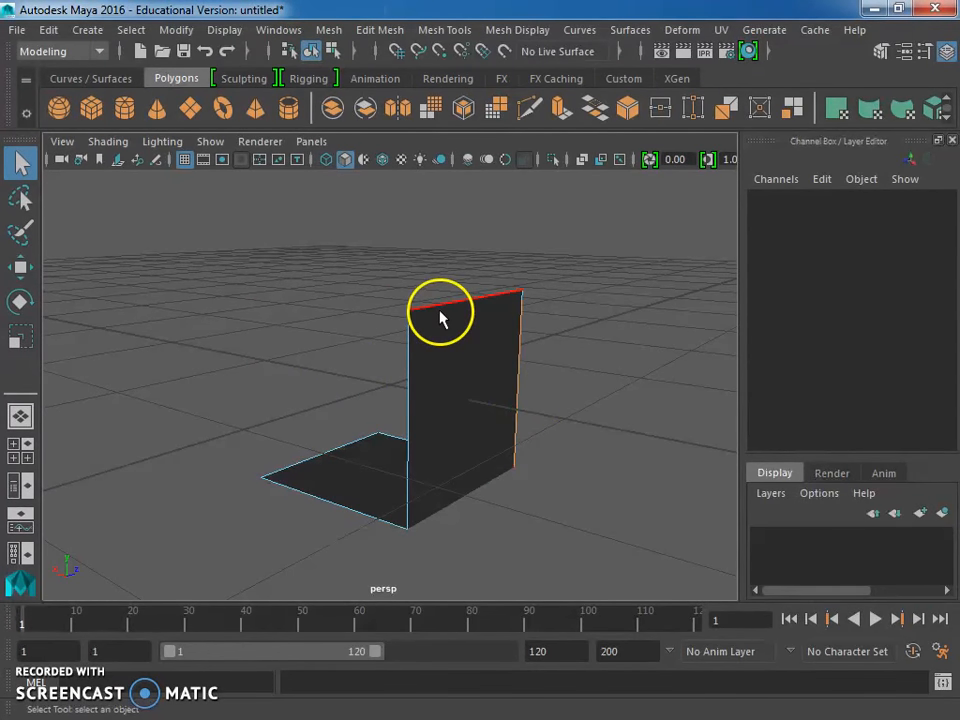
click(522, 414)
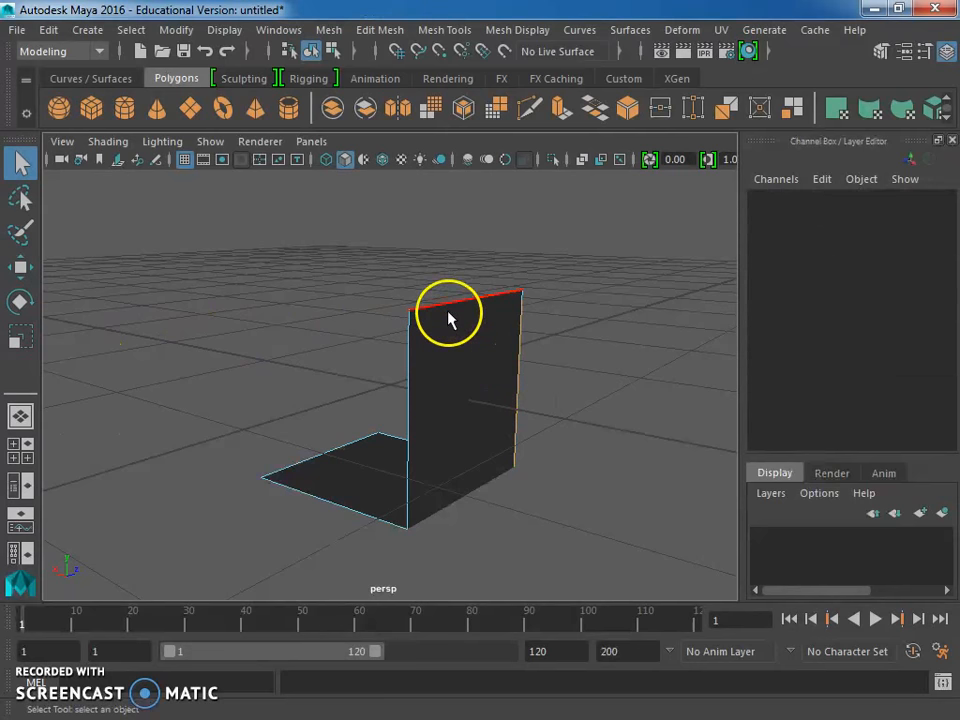
key(Delete)
Undo all the cube's edge deletions and selections as well as the creation of the cube
key(ctrl+z)
key(ctrl+z)
key(ctrl+z)
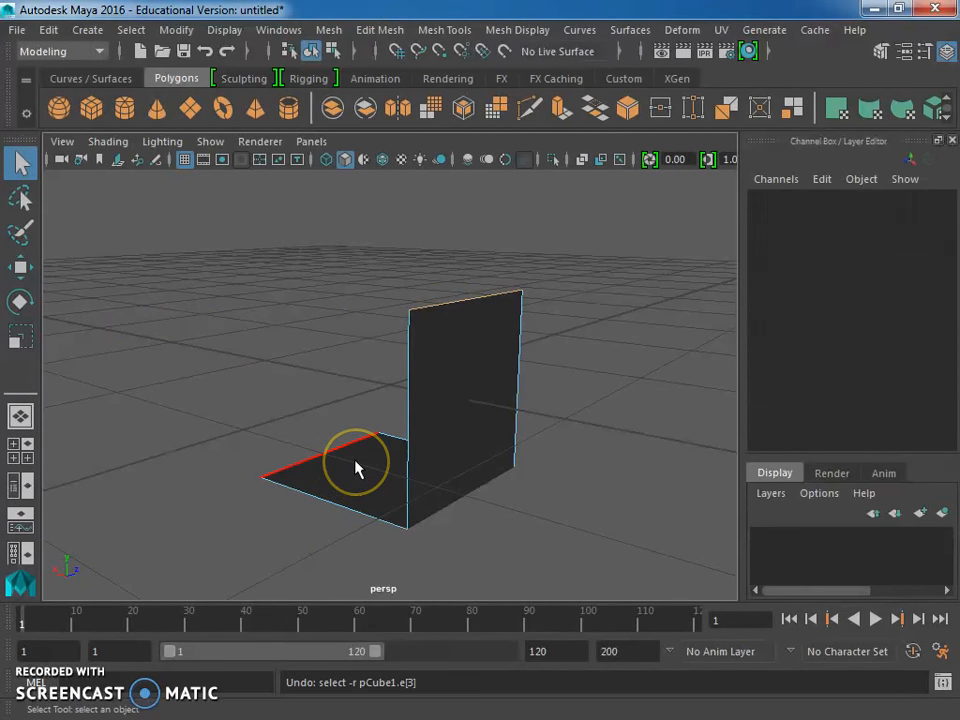
key(ctrl+z)
key(ctrl+z)
key(ctrl+z)
key(ctrl+z)
key(ctrl+z)
key(ctrl+z)
key(ctrl+z)
key(ctrl+z)
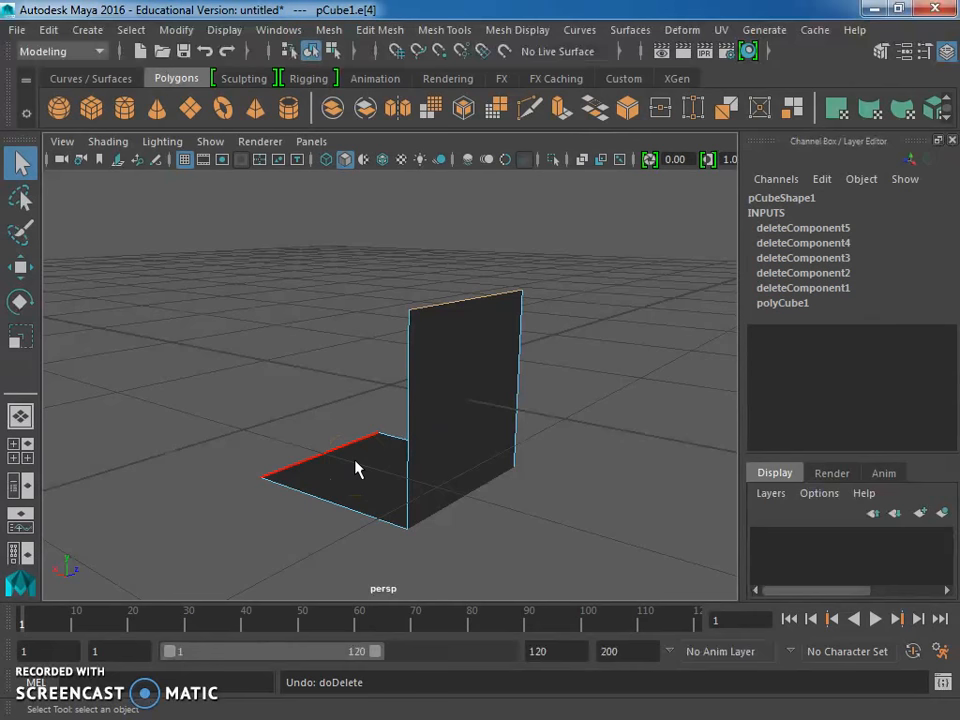
key(ctrl+z)
key(ctrl+z)
key(ctrl+z)
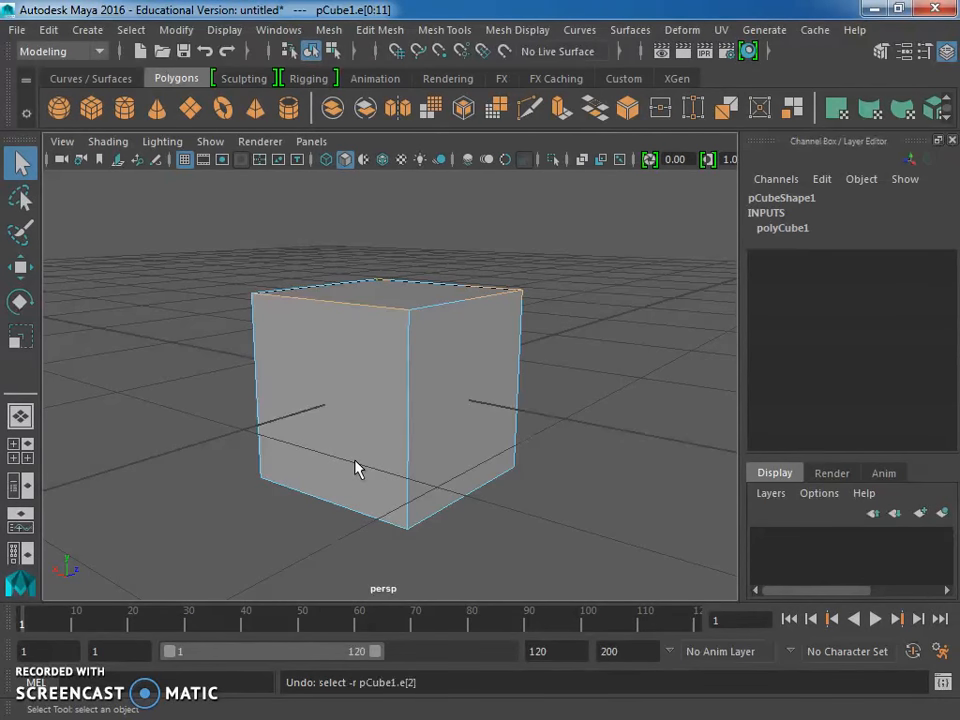
key(ctrl+z)
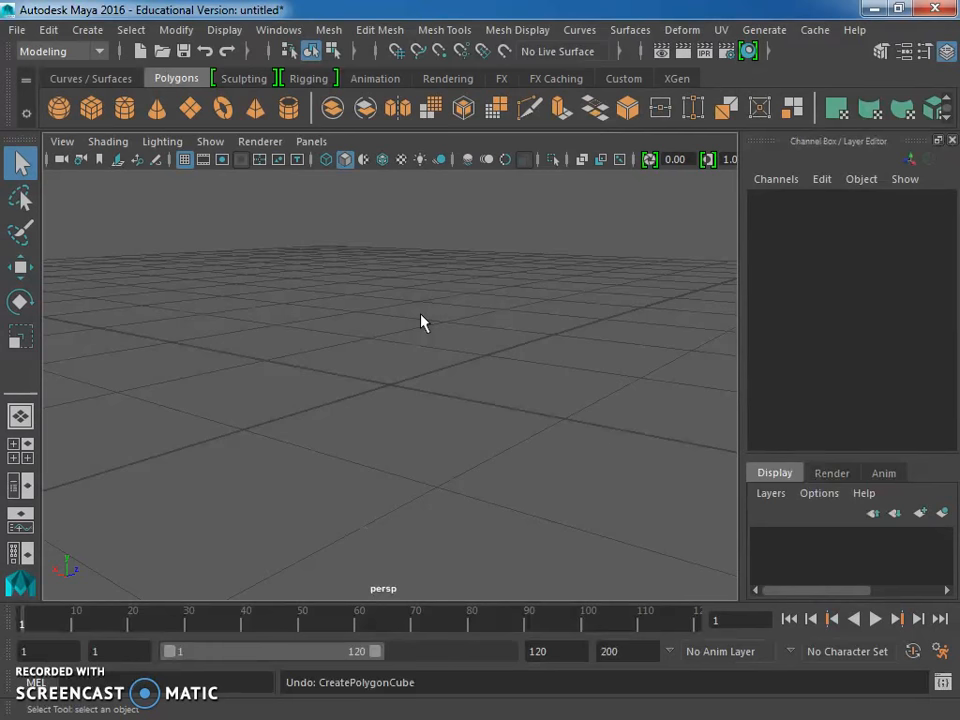
Create a polygon sphere with default settings at the grid's centre and delete it
click(355, 249)
click(244, 311)
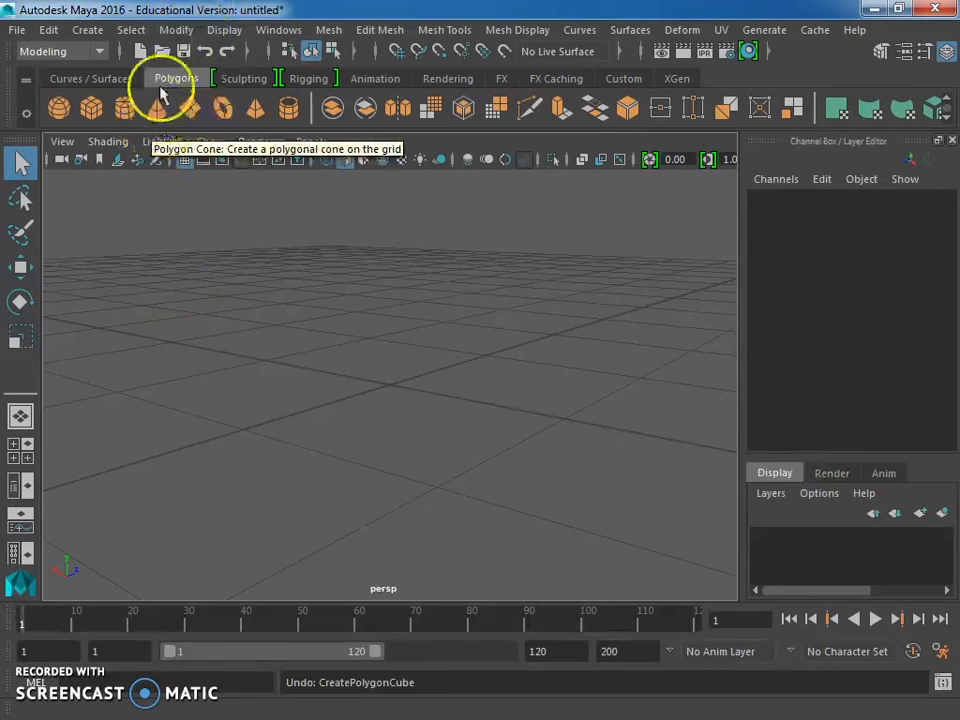
click(86, 32)
mouse_move(100, 96)
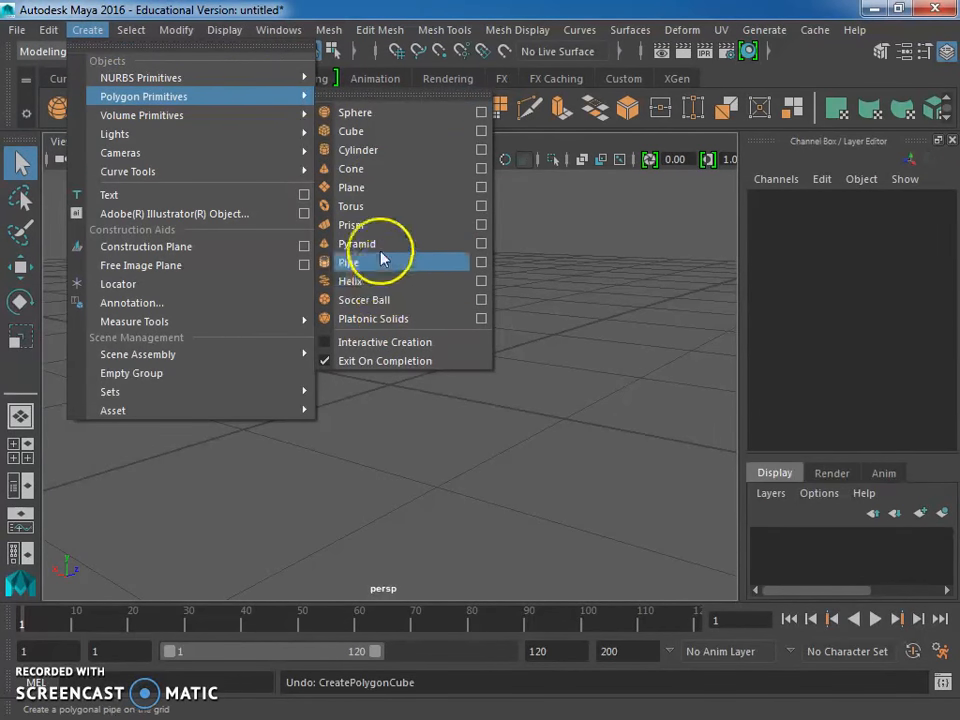
click(356, 116)
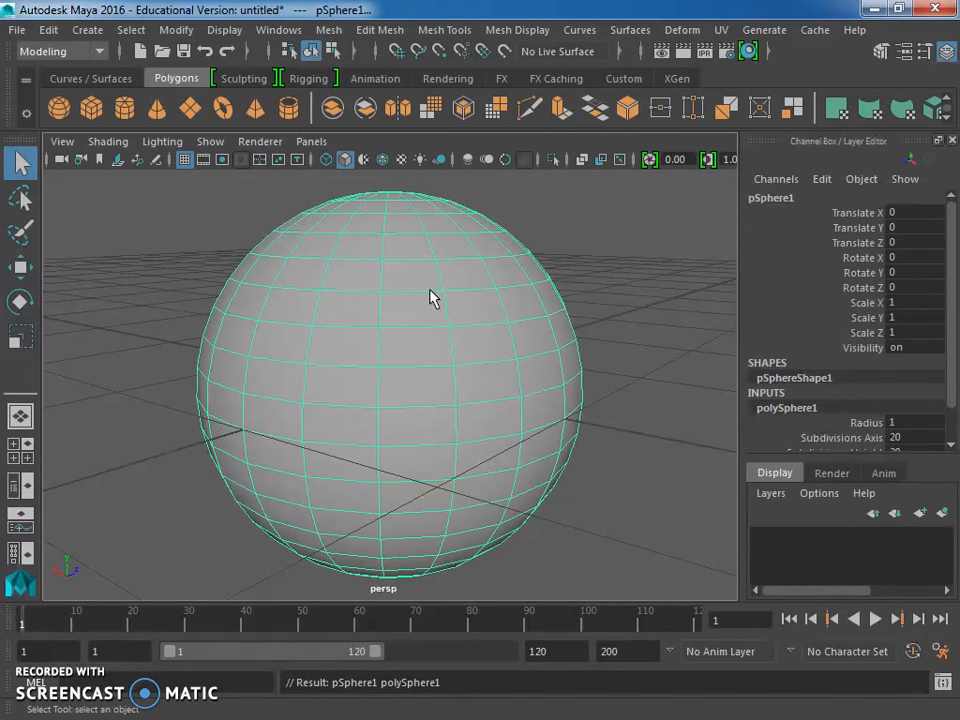
click(384, 343)
key(Delete)
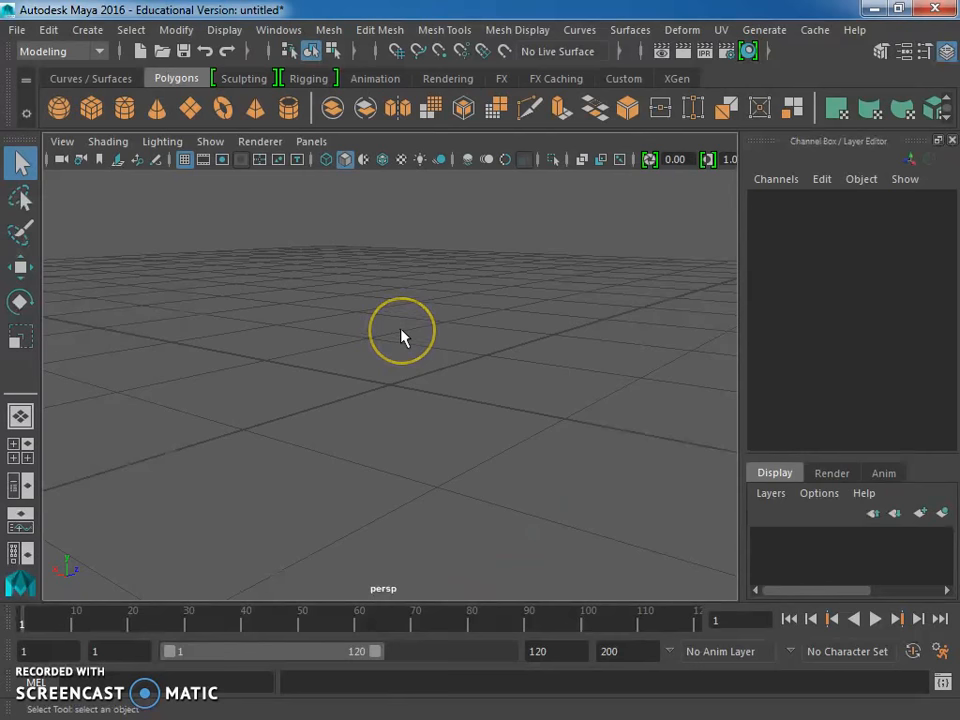
click(426, 340)
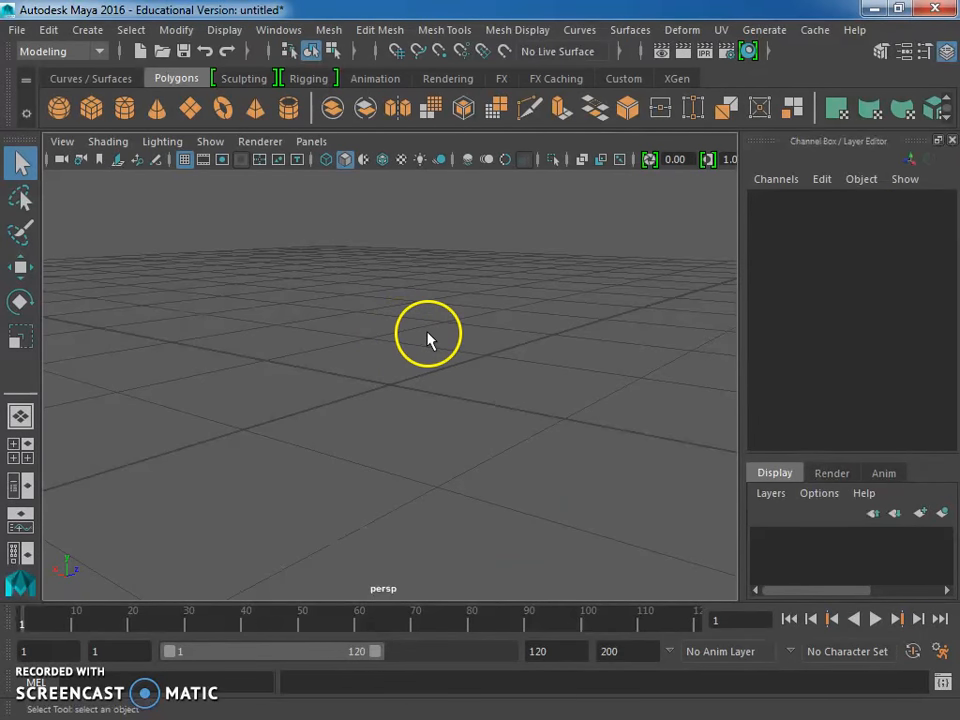
Create a polygon cube with its width option set to 2, view it at another angle and delete it
click(87, 31)
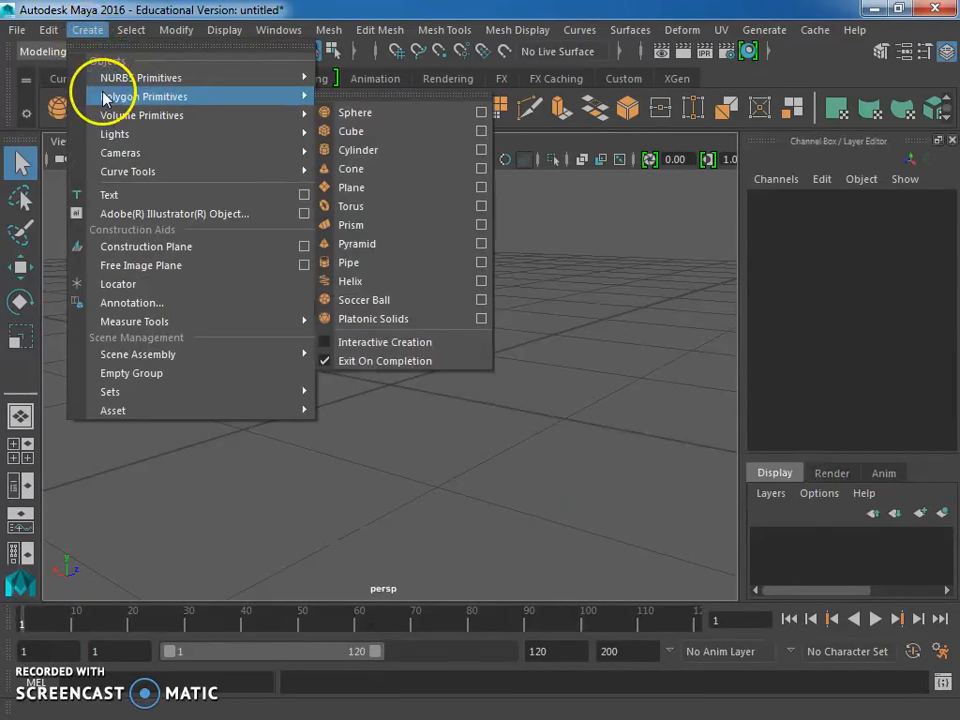
mouse_move(216, 97)
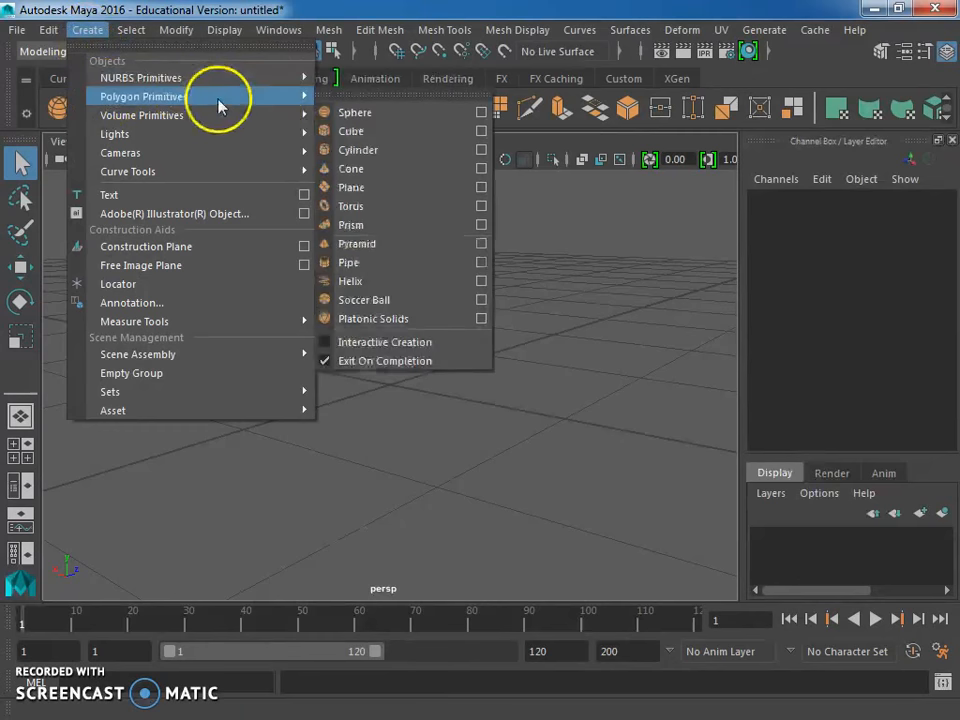
click(484, 136)
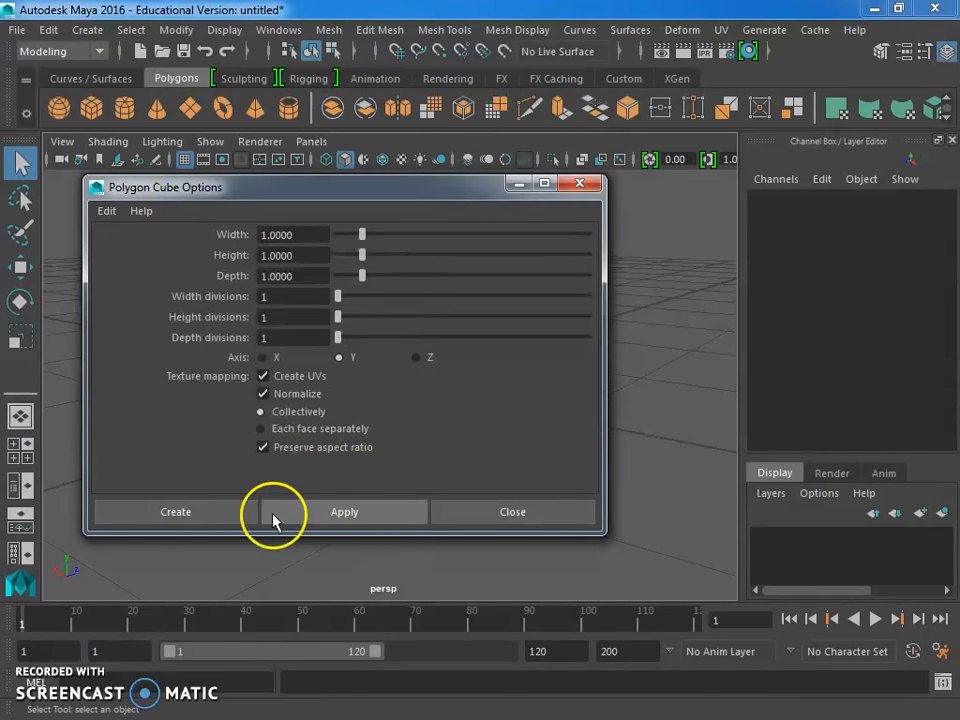
drag(304, 236, 180, 236)
text(2)
click(300, 257)
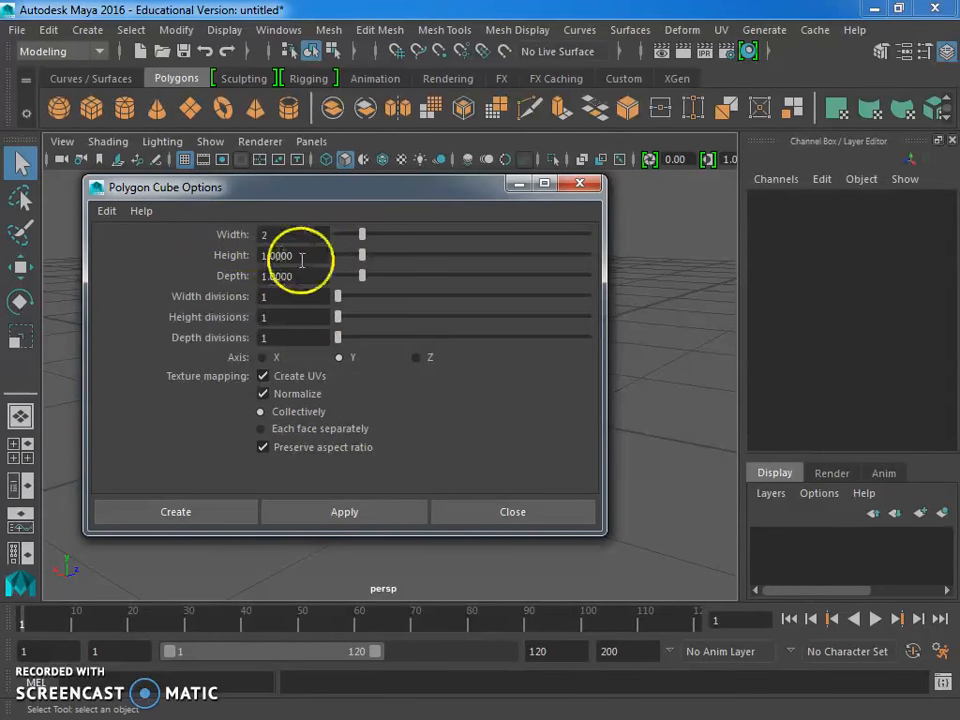
click(373, 509)
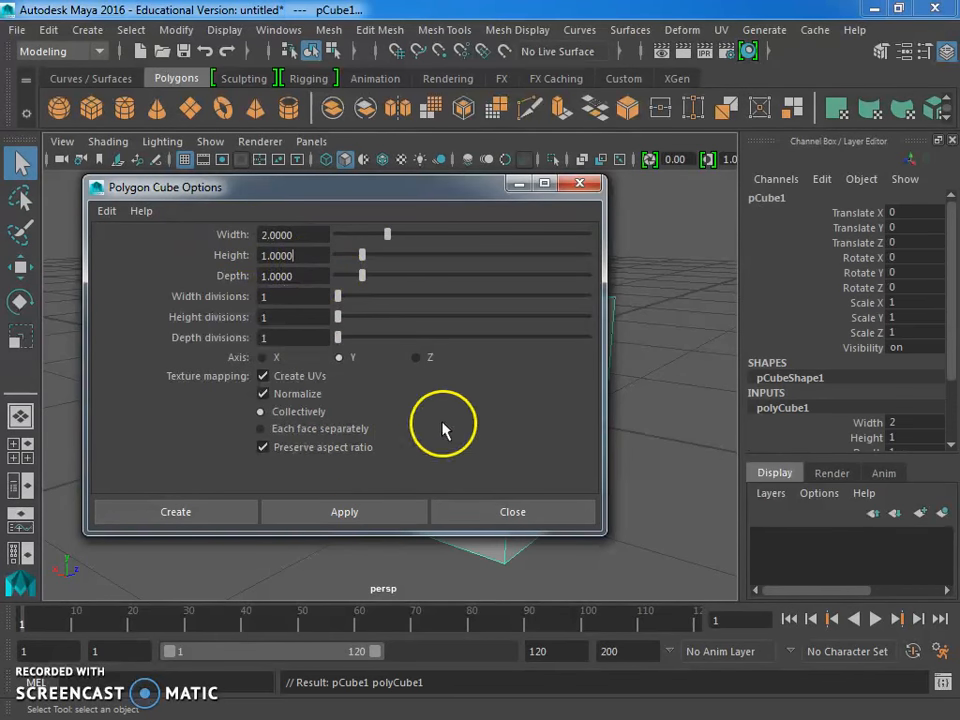
click(579, 183)
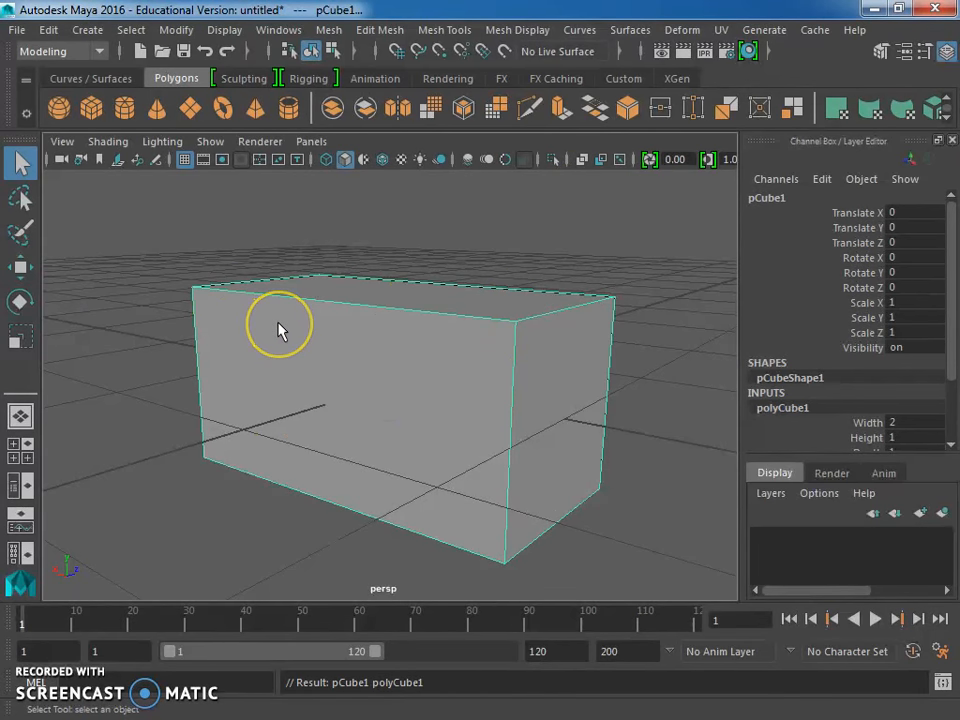
click(331, 333)
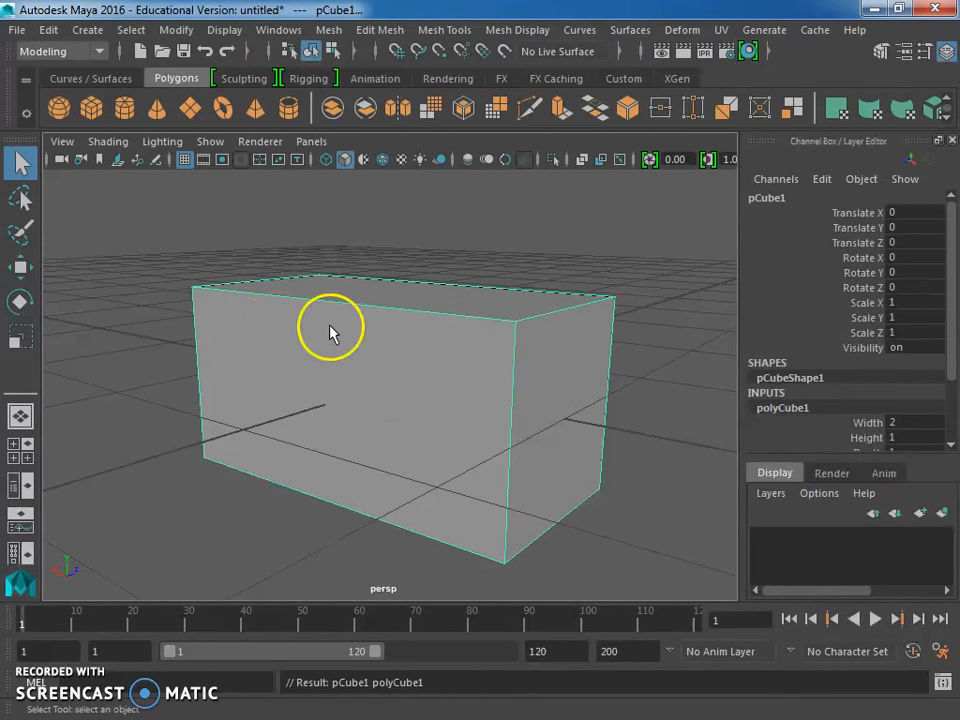
alt+drag(323, 315, 343, 326)
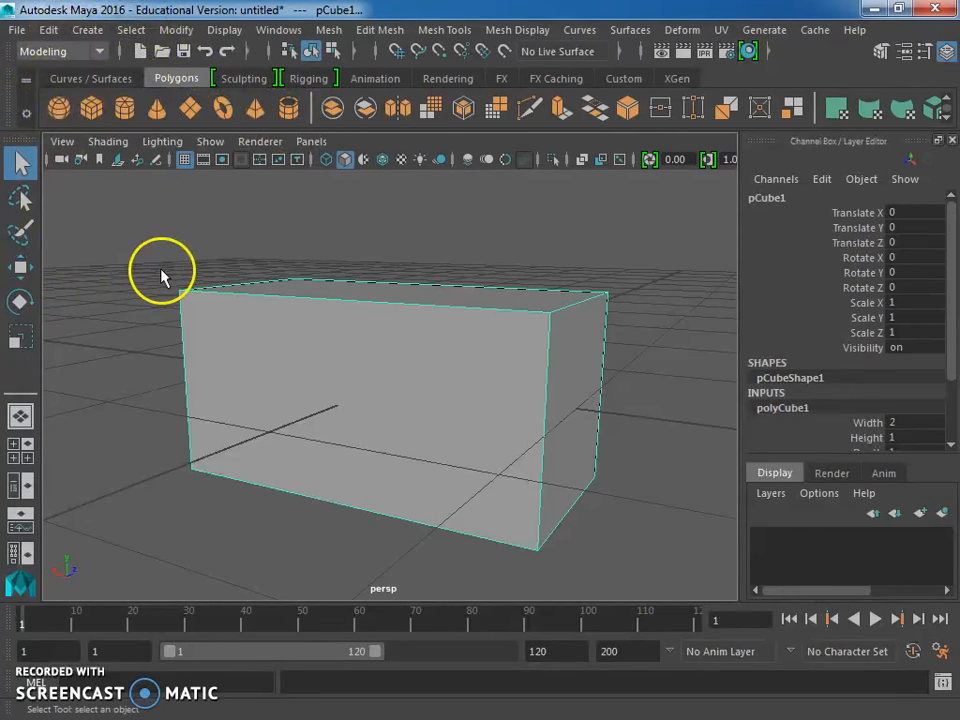
key(Delete)
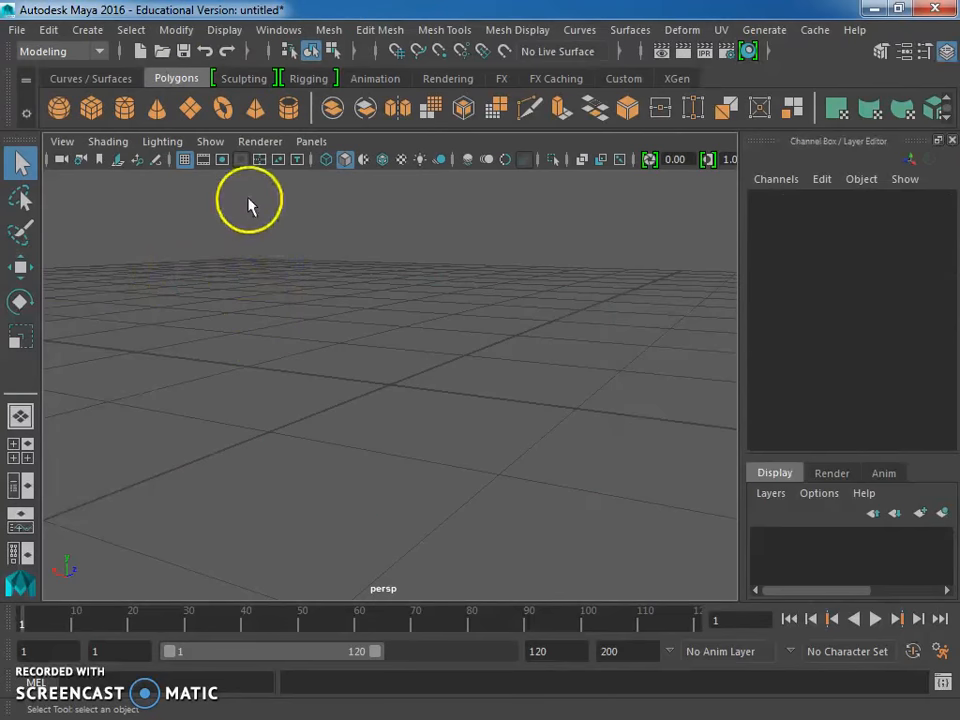
Create a polygon sphere and a polygon cube one after the other, deleting each of them
click(59, 107)
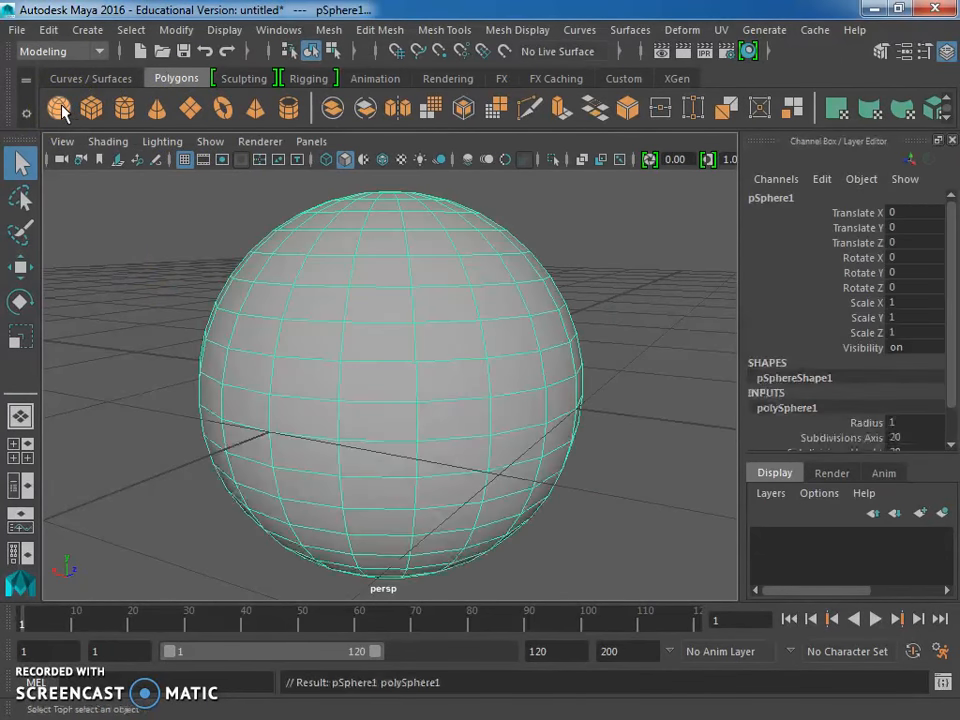
click(279, 343)
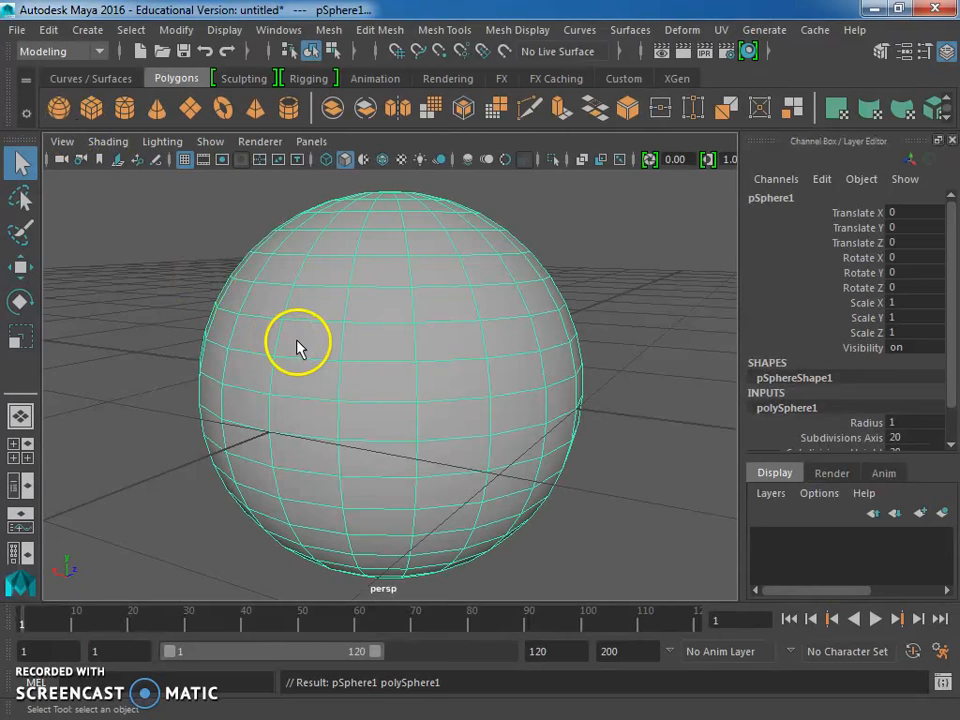
key(Delete)
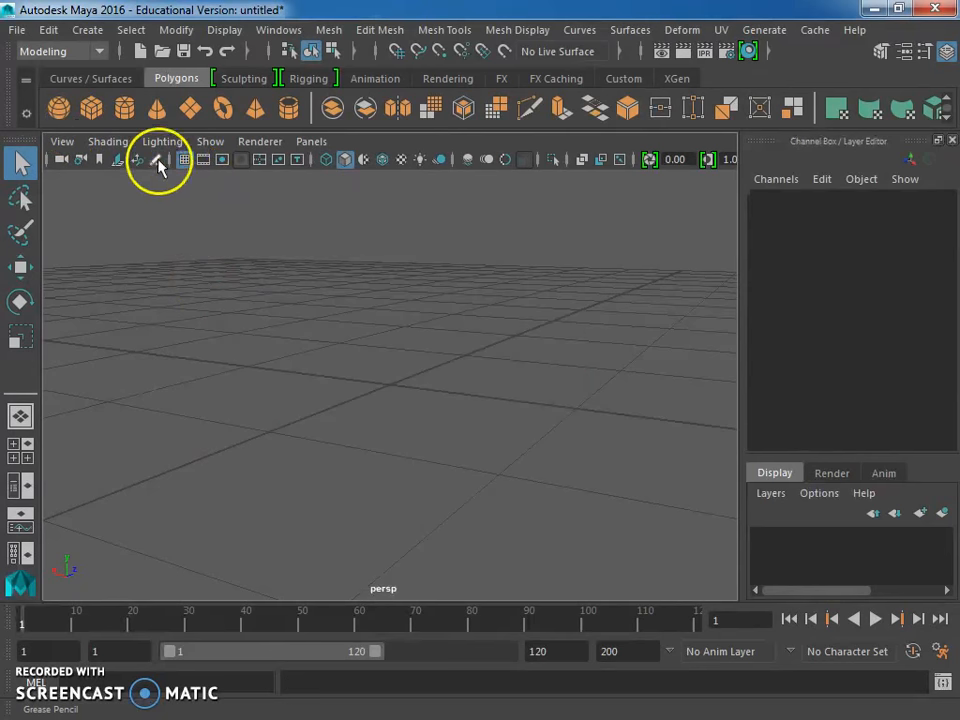
click(92, 108)
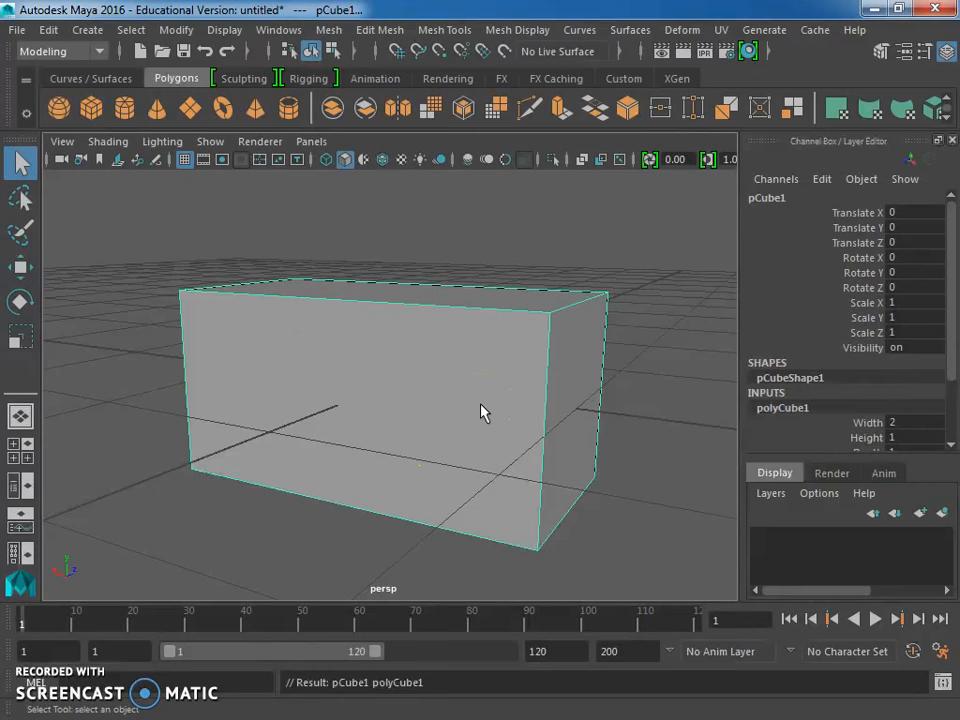
key(Delete)
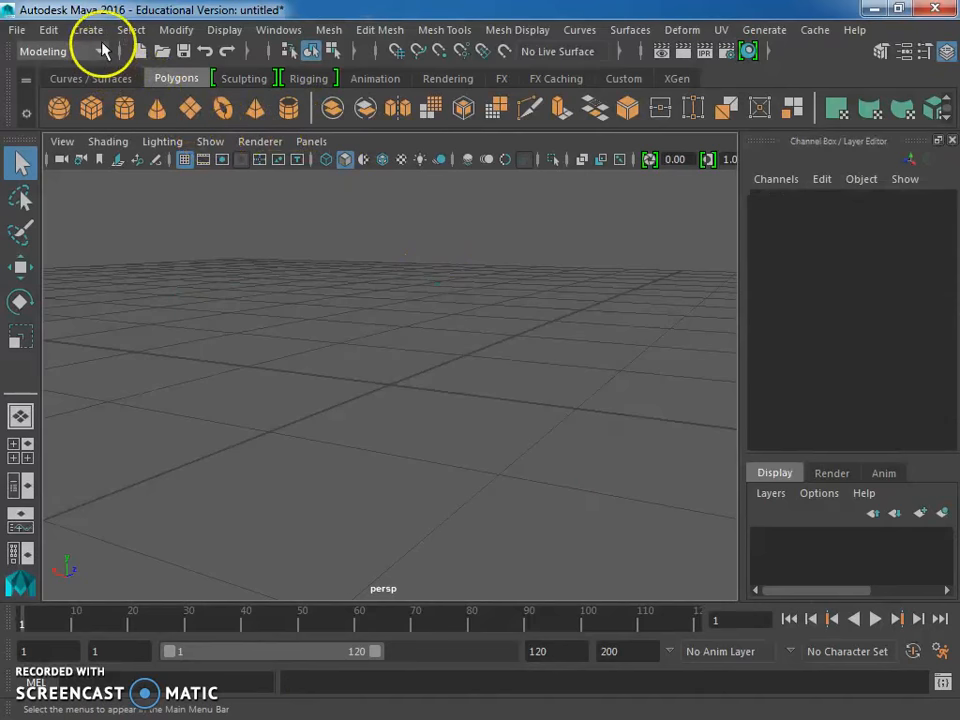
Create a polygon cube with its width option set to 1 and delete it
click(88, 30)
mouse_move(110, 96)
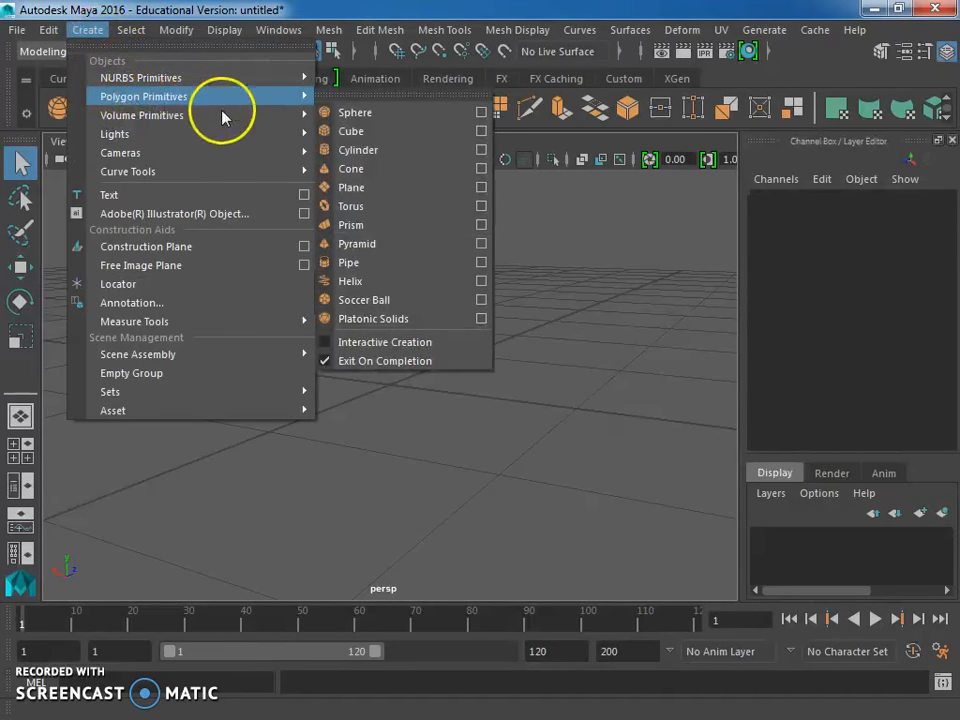
click(481, 131)
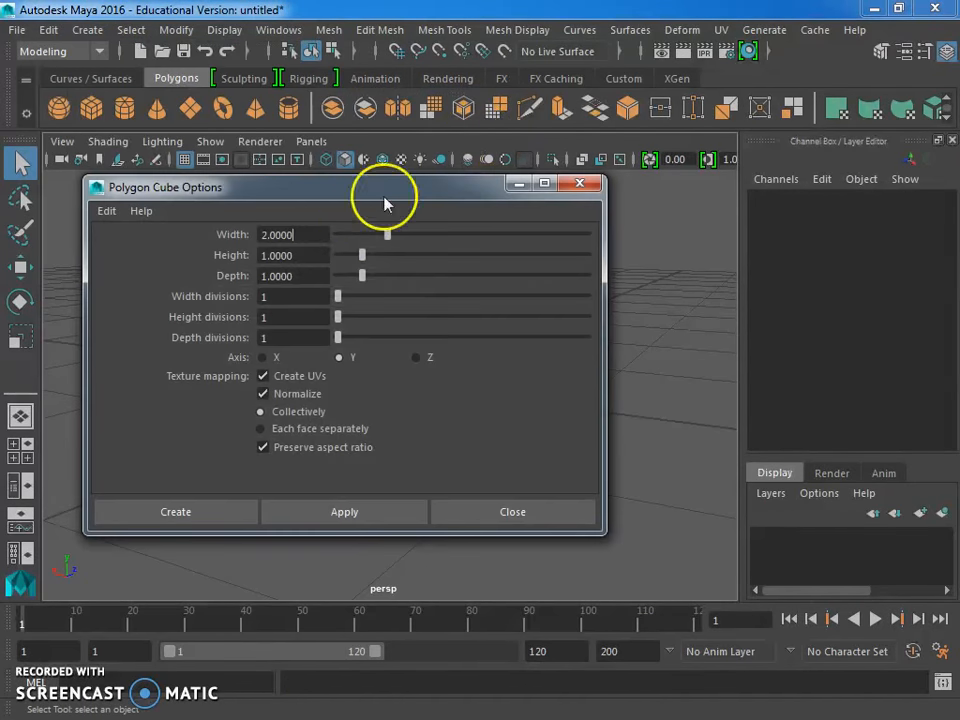
drag(305, 234, 193, 240)
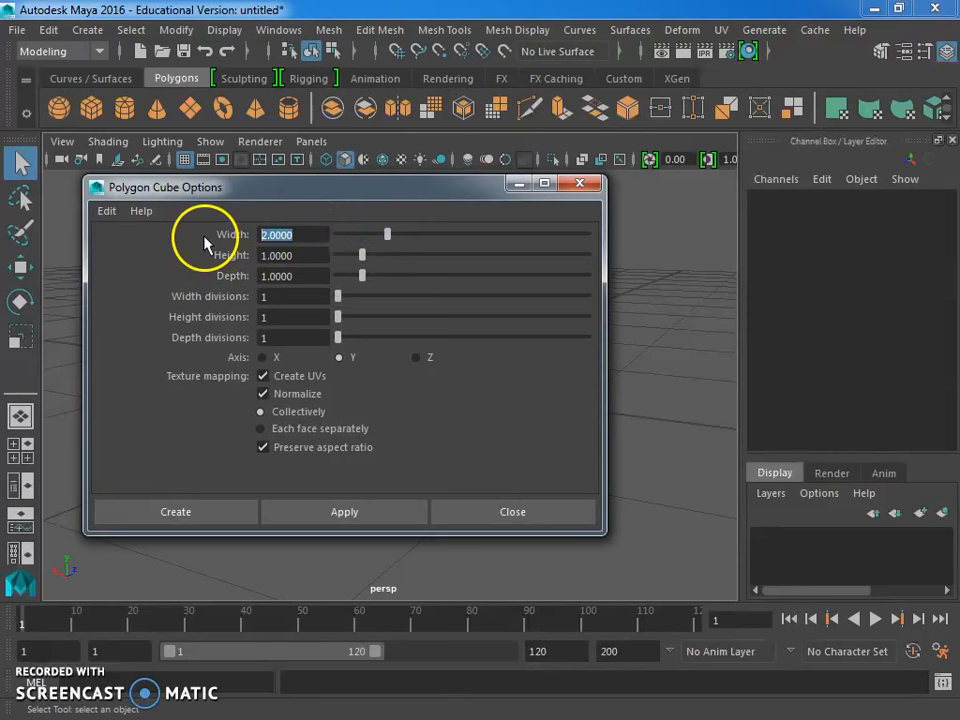
text(1)
key(Return)
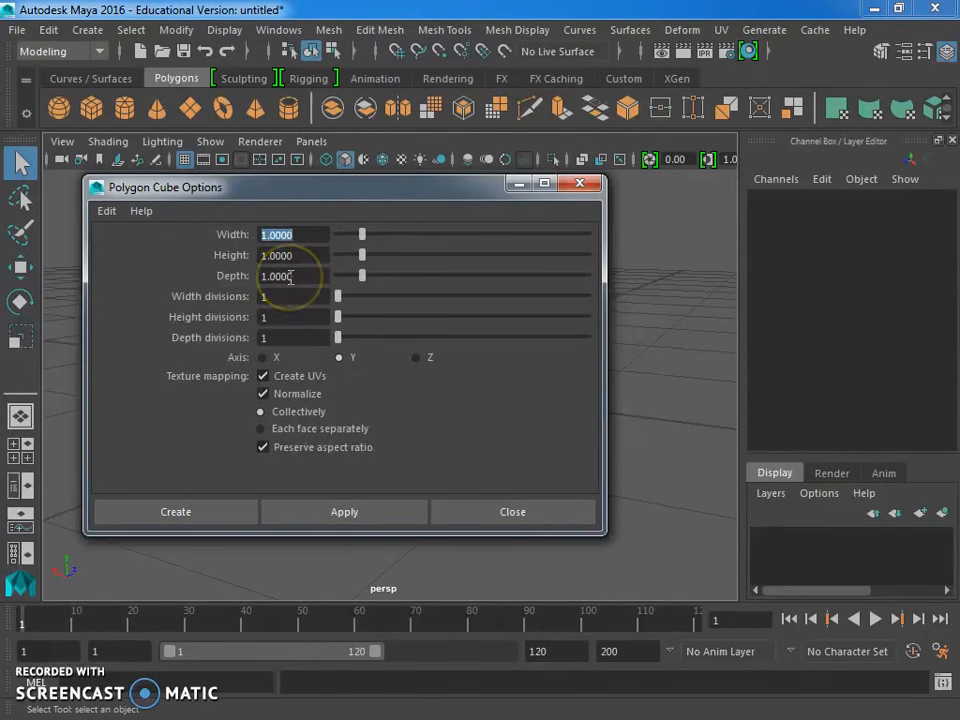
click(408, 520)
click(458, 514)
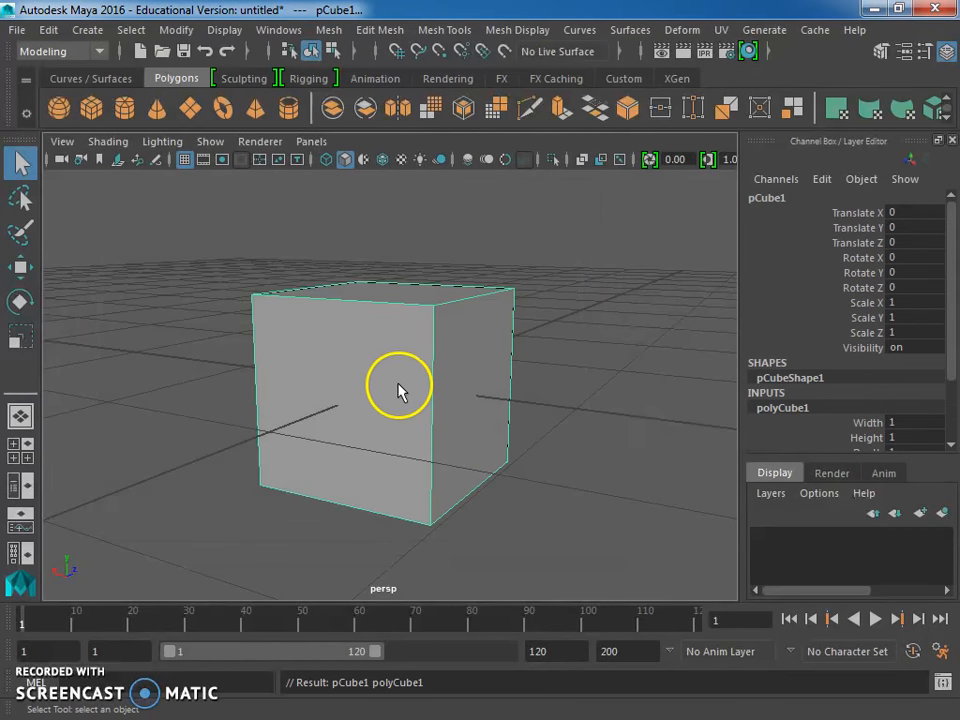
key(Delete)
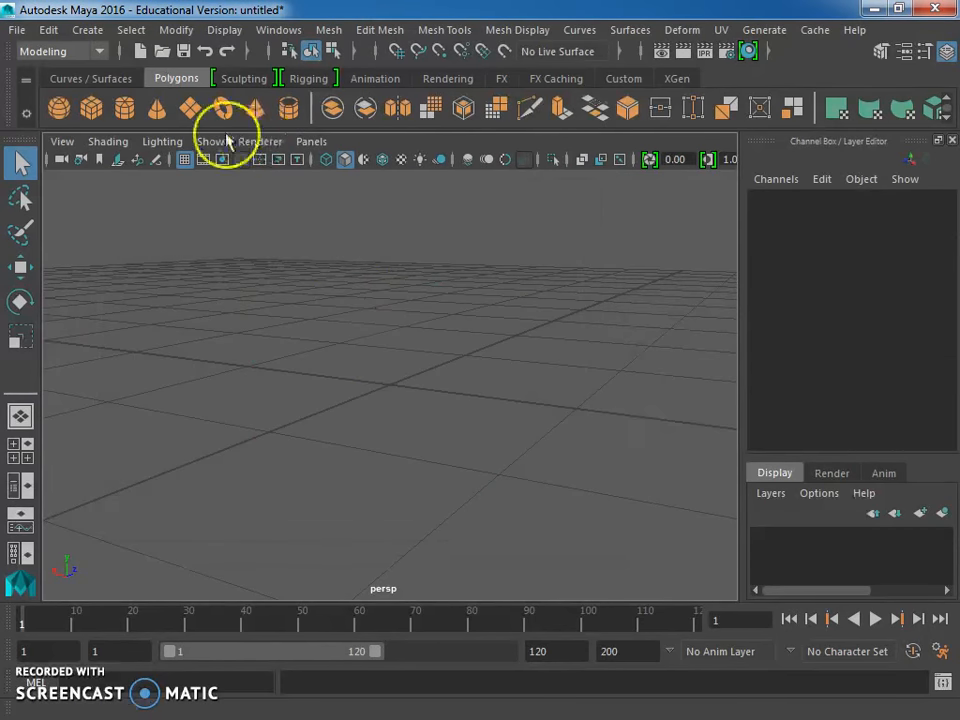
Create a polygon cube with the current option settings at the grid's centre and delete it
click(100, 112)
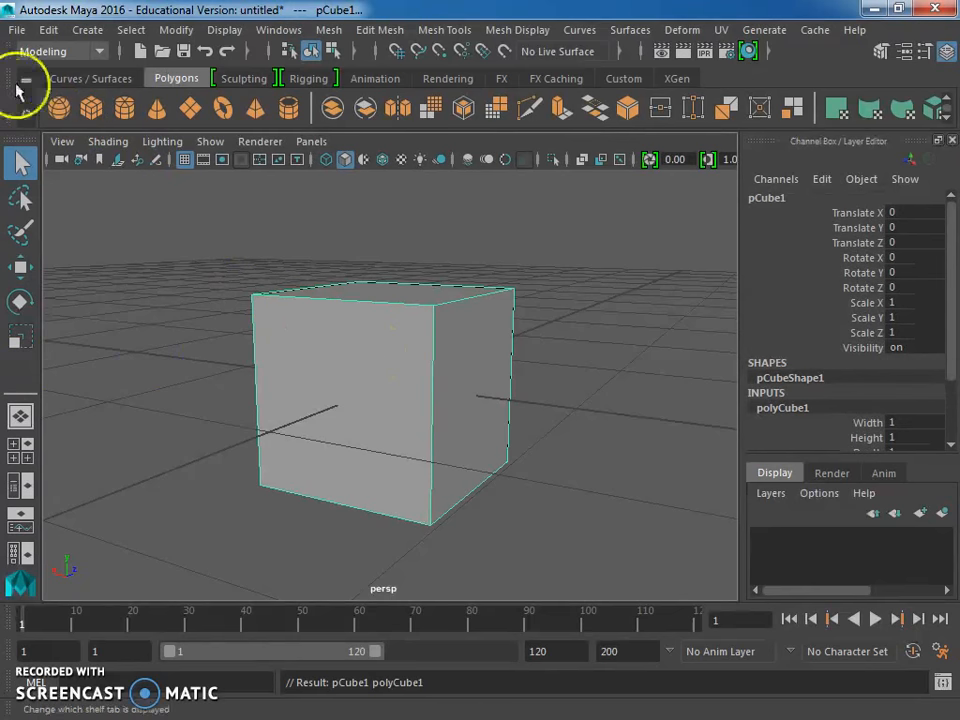
click(80, 32)
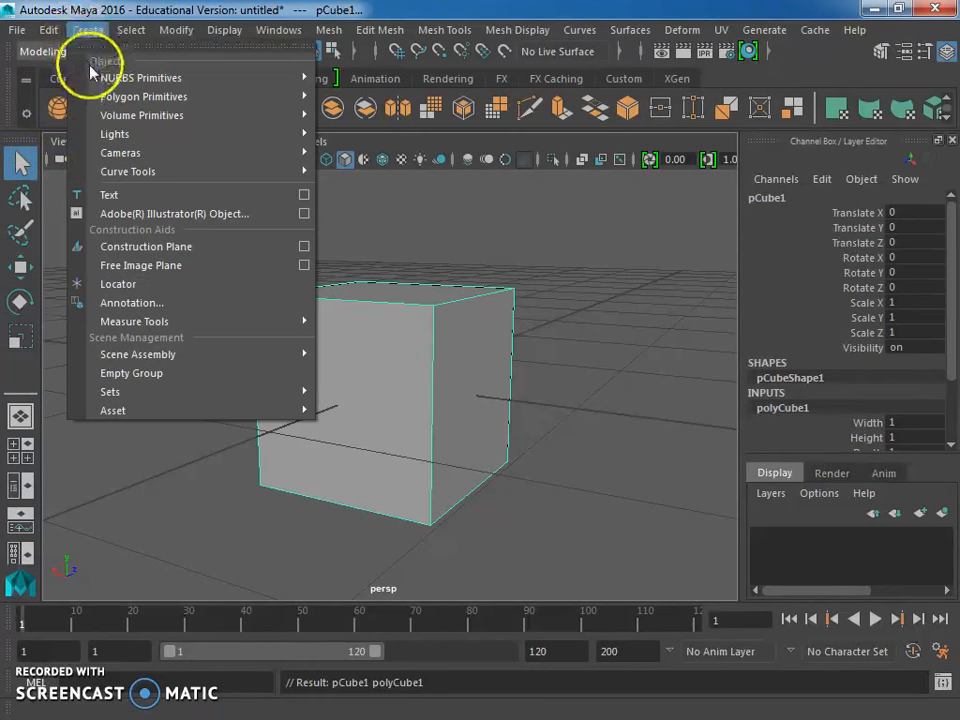
mouse_move(99, 82)
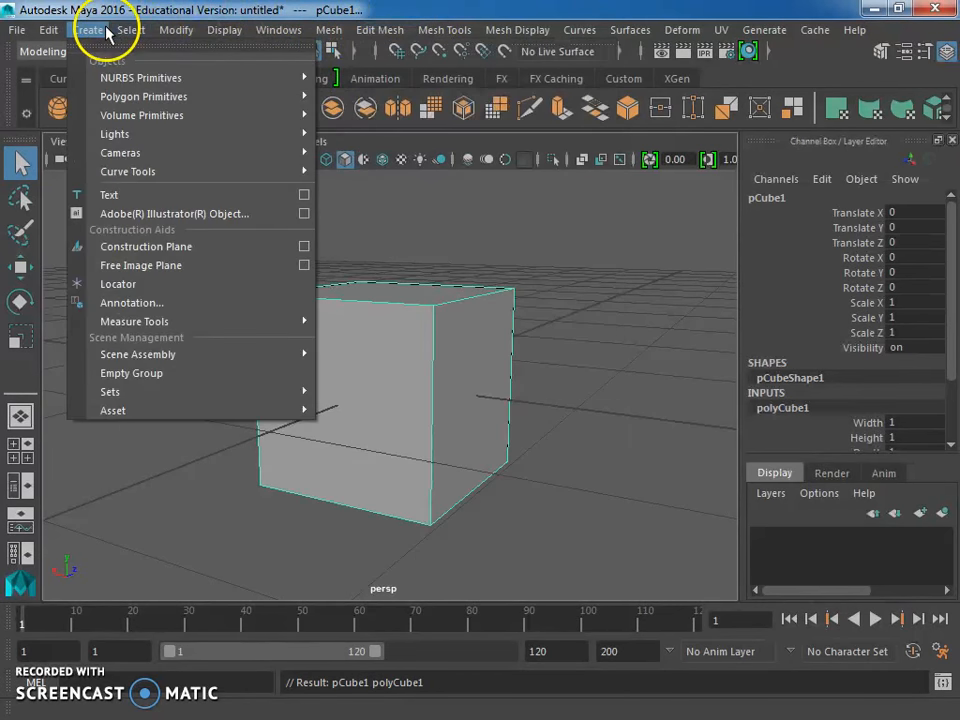
click(420, 285)
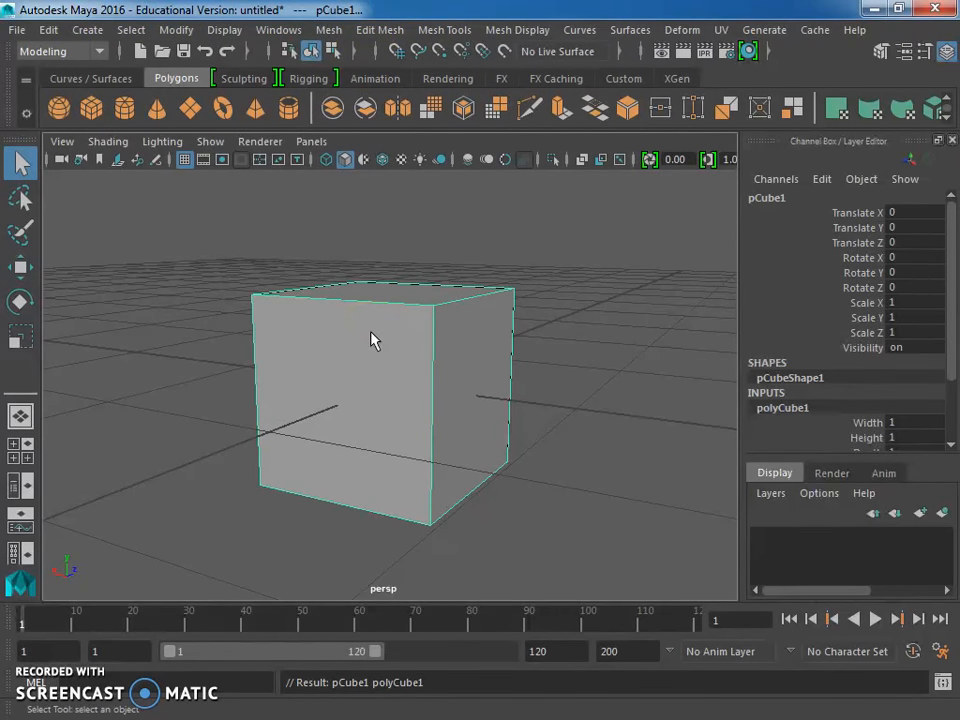
key(Delete)
Turn on Interactive Creation for polygon primitives and draw a cube on the grid about 1.6 wide and 0.6 high
click(94, 32)
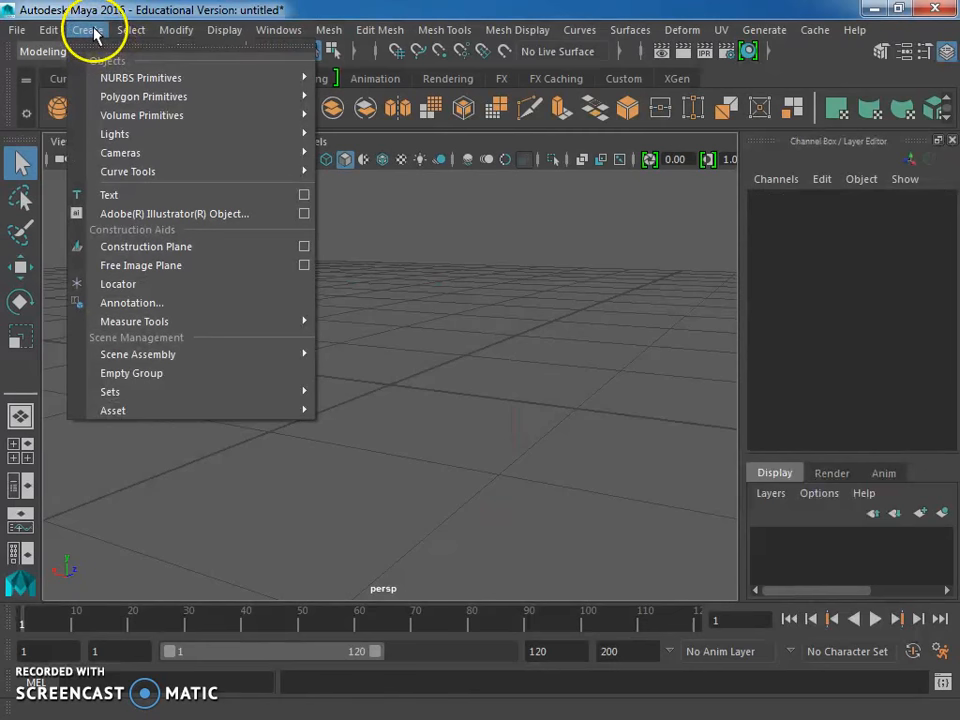
mouse_move(123, 117)
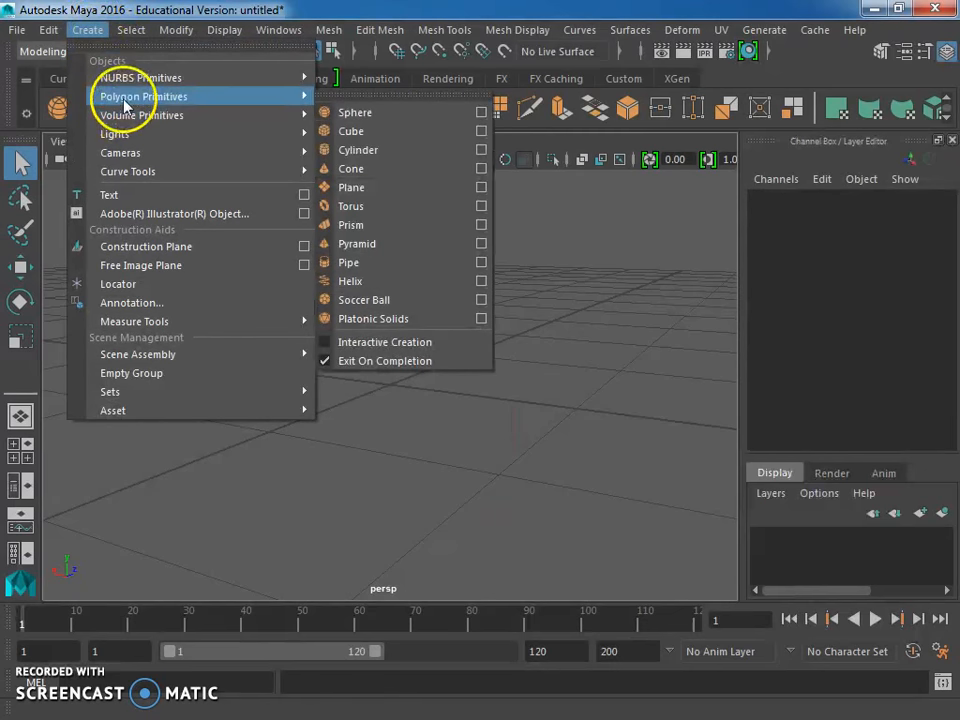
click(385, 343)
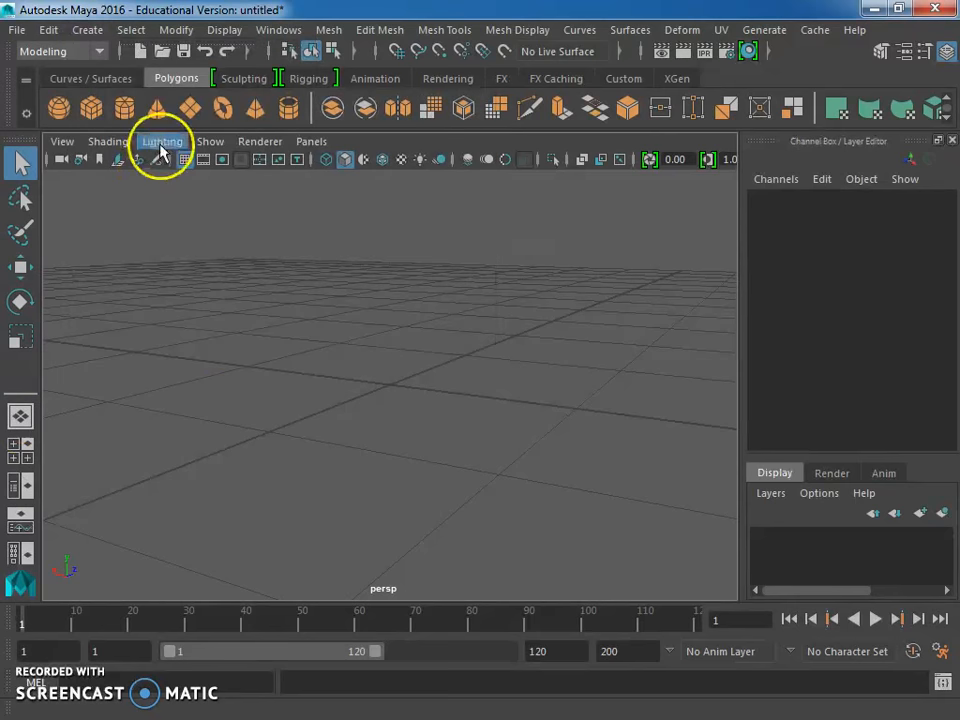
click(94, 110)
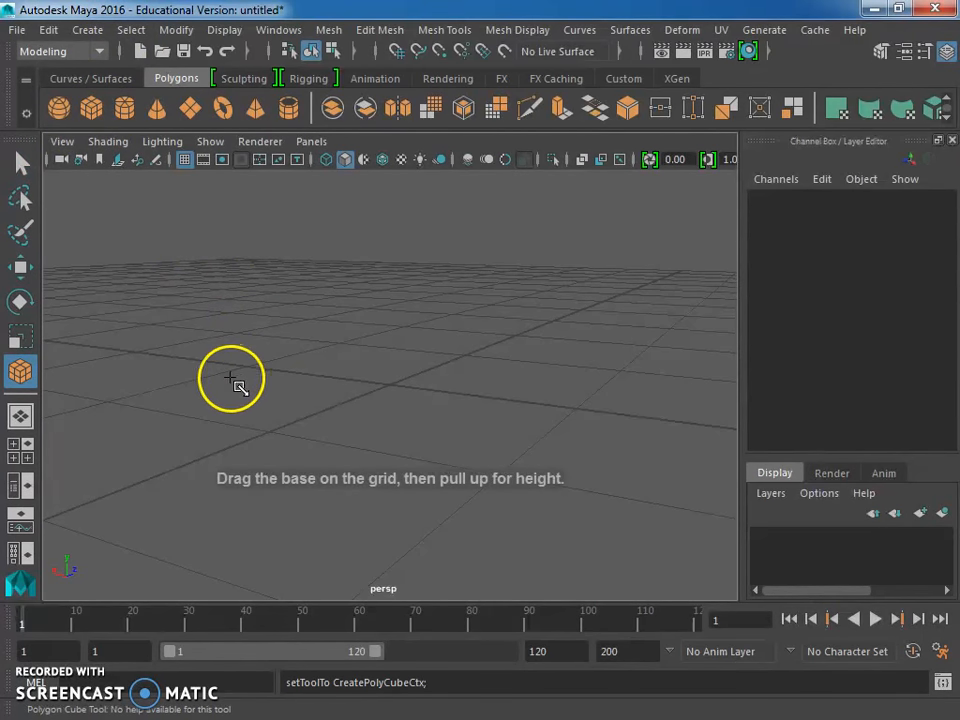
drag(190, 401, 585, 262)
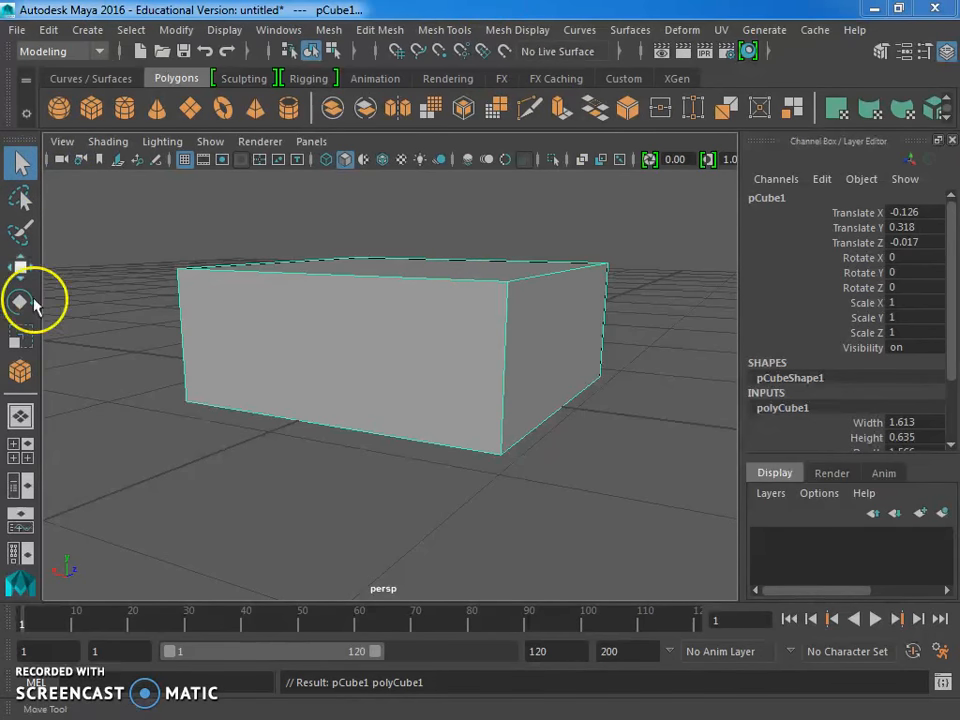
click(429, 334)
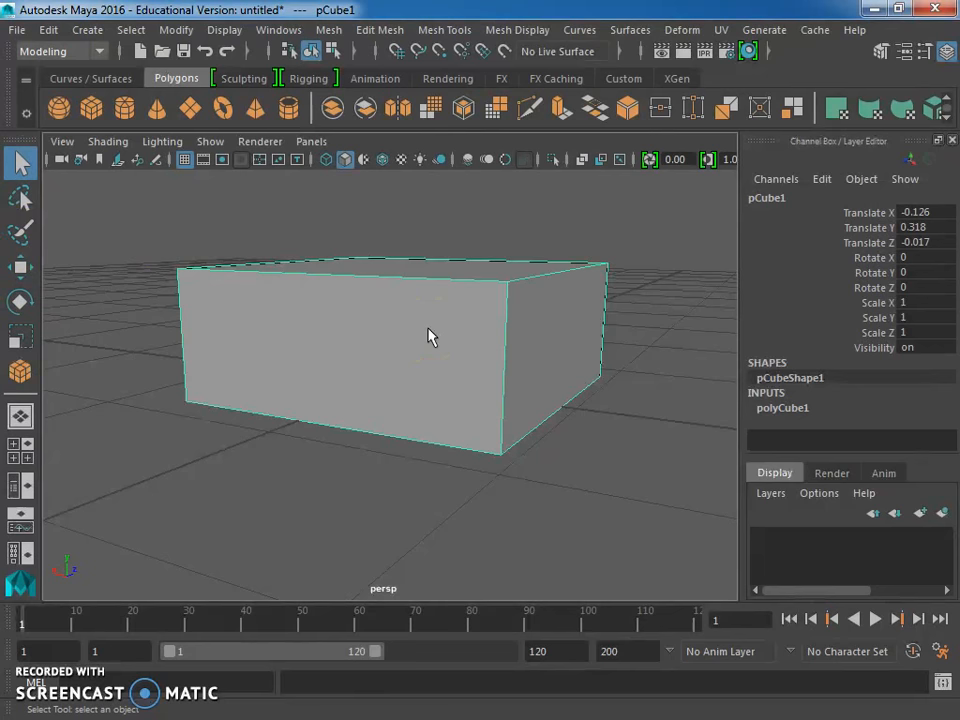
Delete the drawn cube, then draw a flat cube base about 0.47 wide on the grid and delete it too
key(Delete)
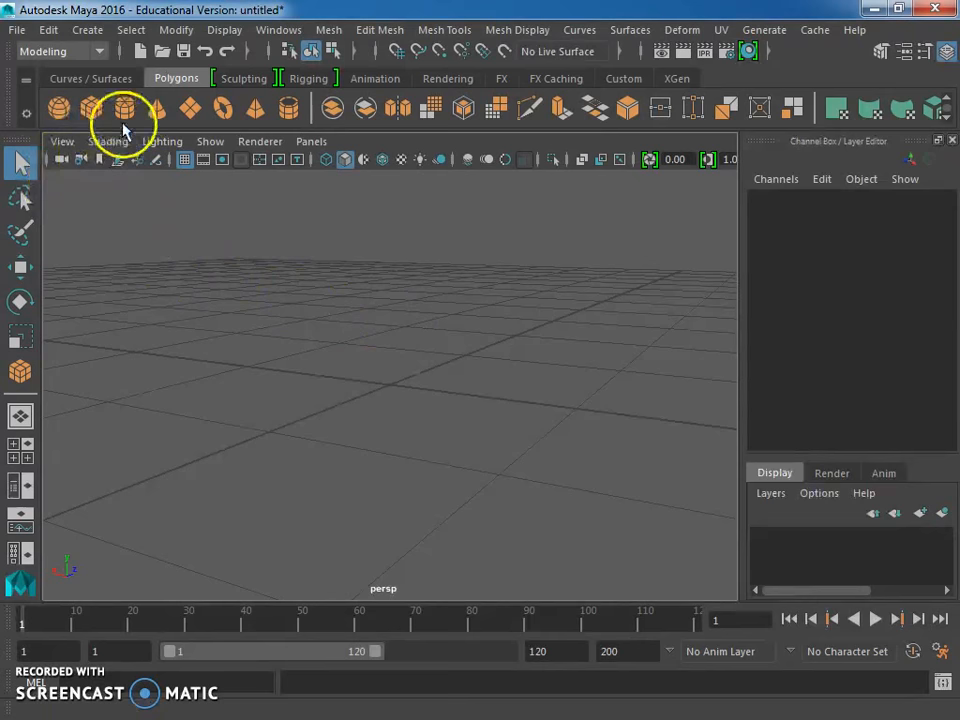
click(93, 110)
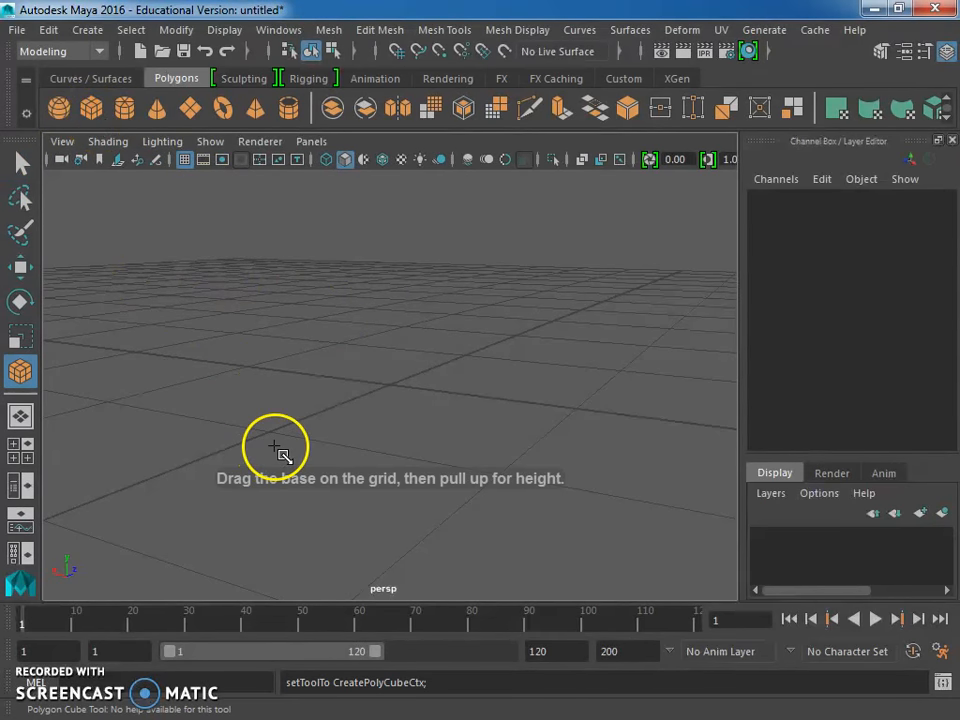
drag(280, 451, 343, 490)
click(358, 415)
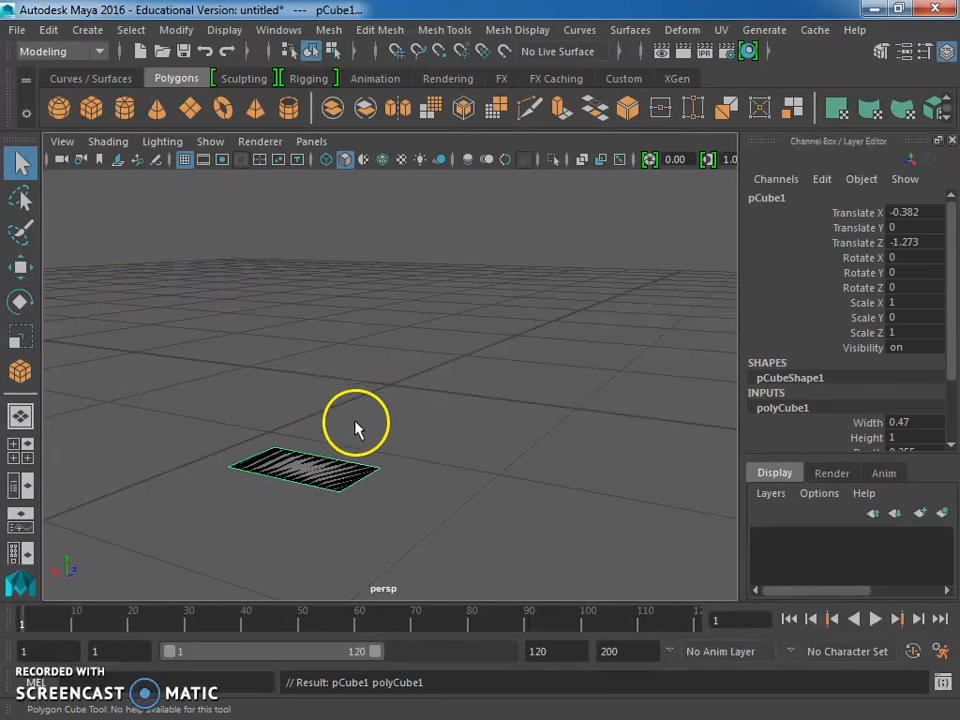
key(Delete)
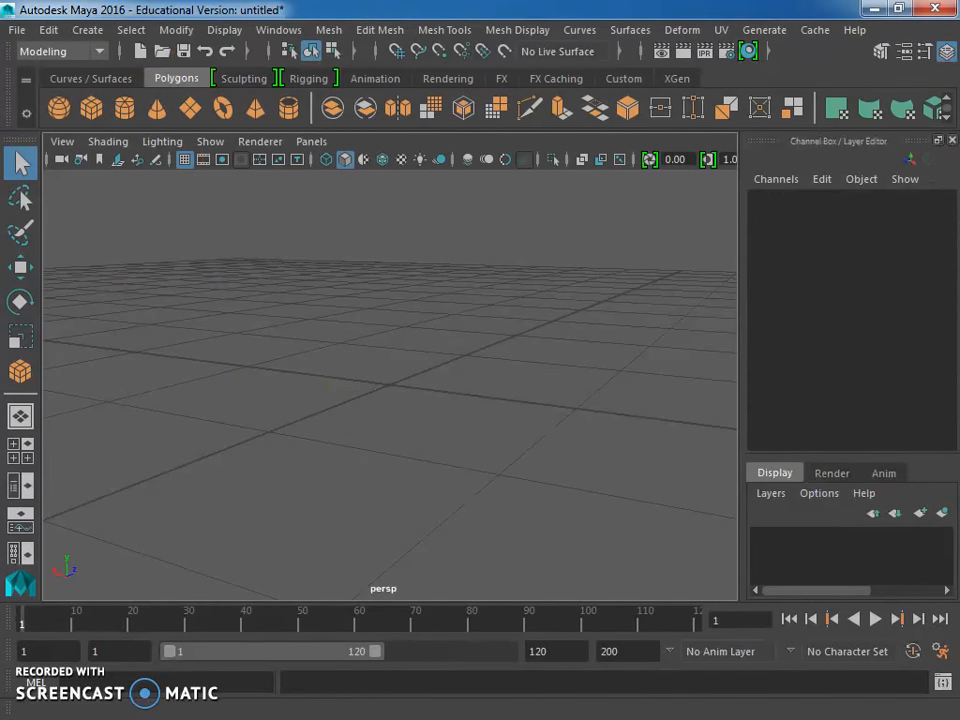
Turn off Interactive Creation for polygon primitives and create a cube and a pyramid at the grid's centre
click(90, 30)
mouse_move(115, 94)
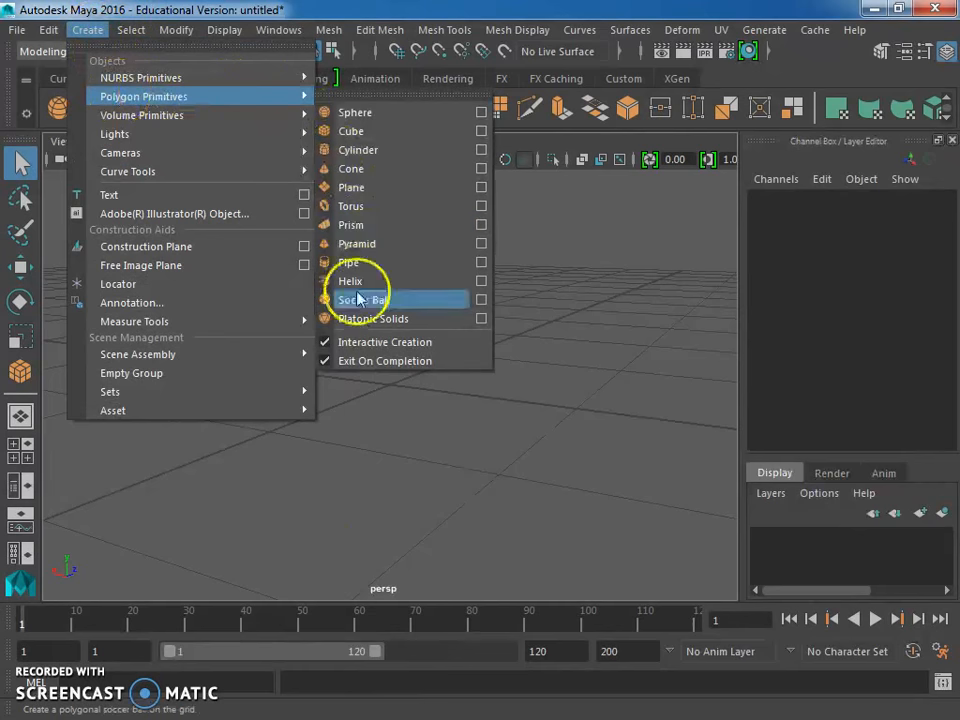
click(384, 342)
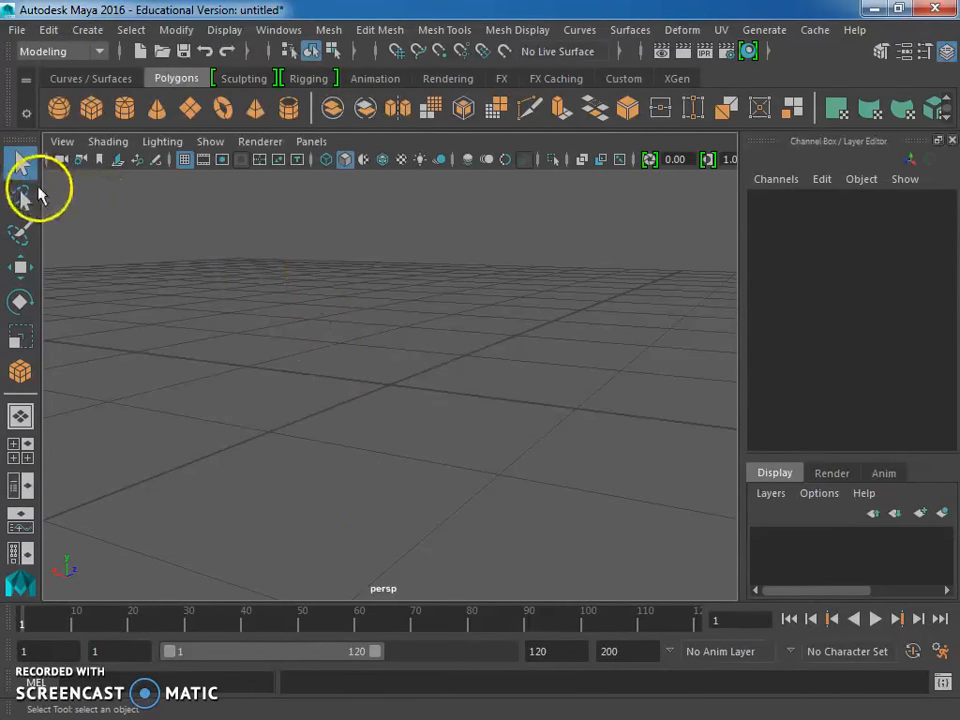
click(89, 107)
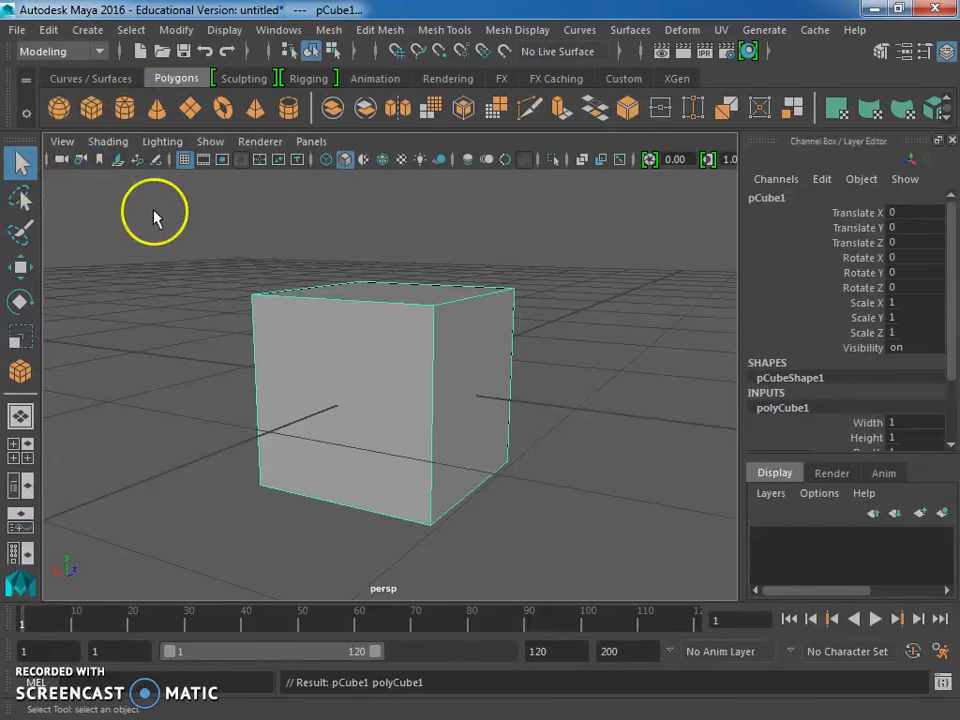
click(255, 109)
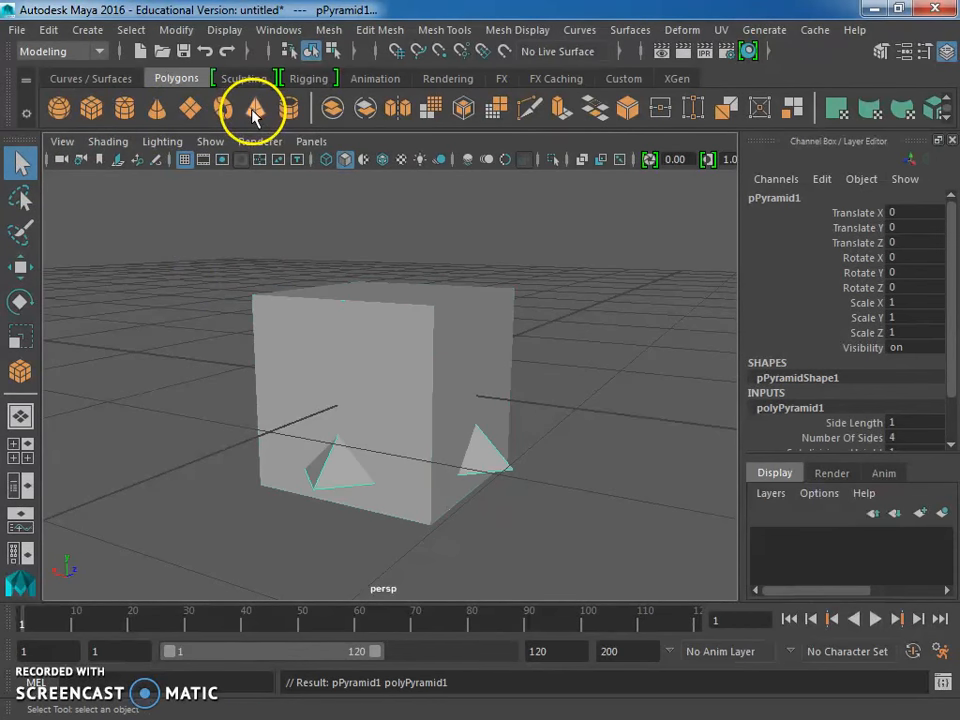
Select the pyramid and the cube individually, and select both together with a marquee around them
click(193, 338)
click(326, 390)
click(343, 465)
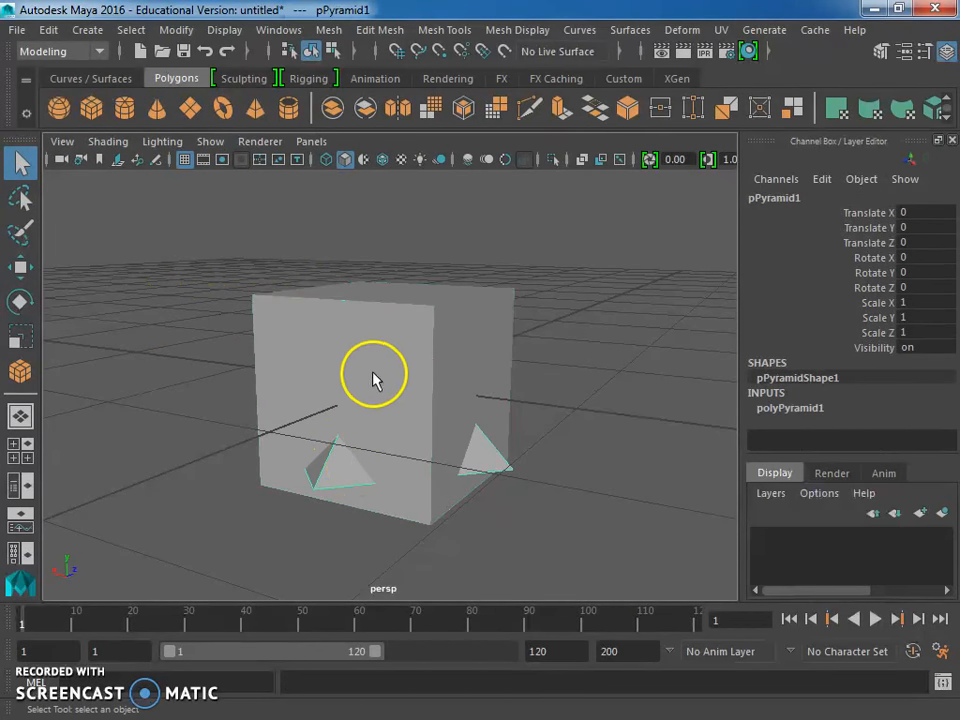
click(317, 384)
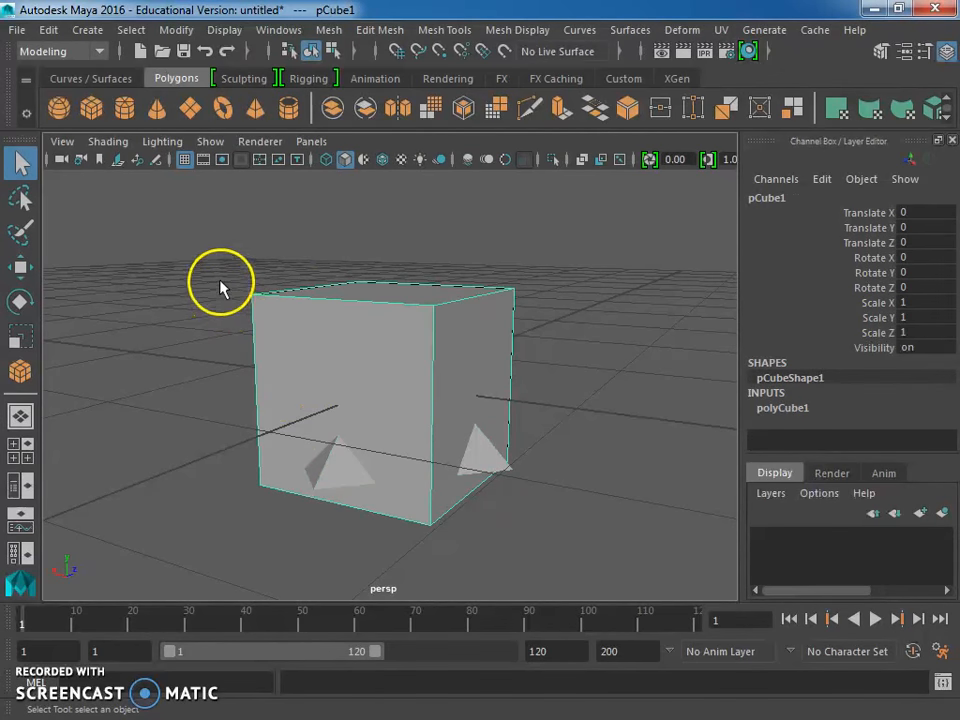
drag(197, 231, 601, 558)
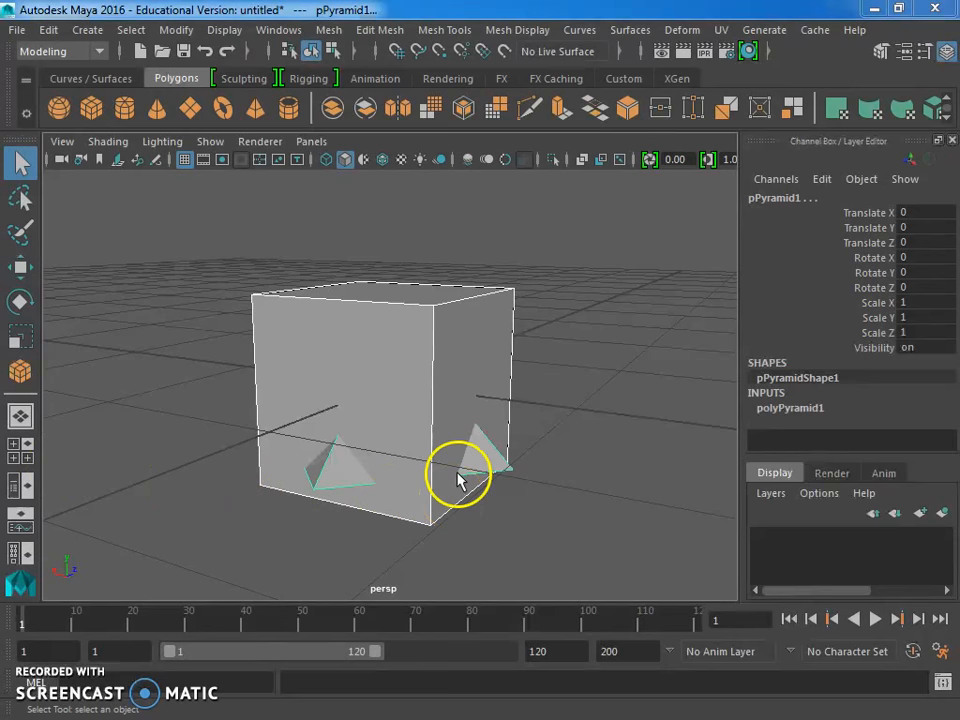
Practise adding the pyramid and the cube to the selection and removing them again, ending with both deselected
click(343, 477)
shift+click(344, 471)
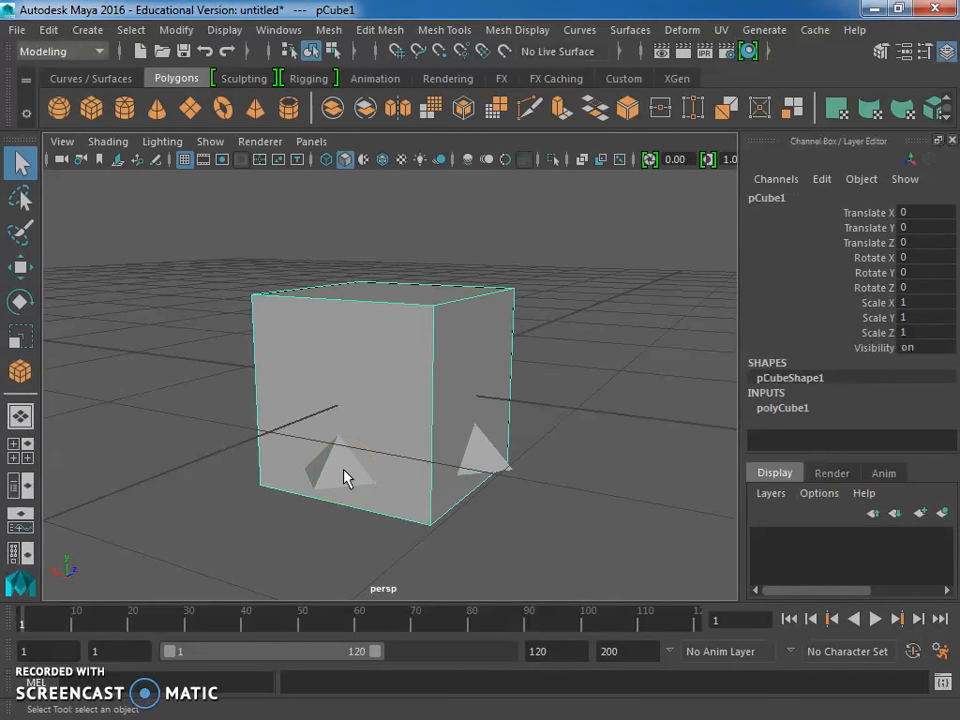
shift+click(483, 443)
shift+click(458, 392)
shift+click(487, 457)
shift+click(457, 373)
shift+click(482, 457)
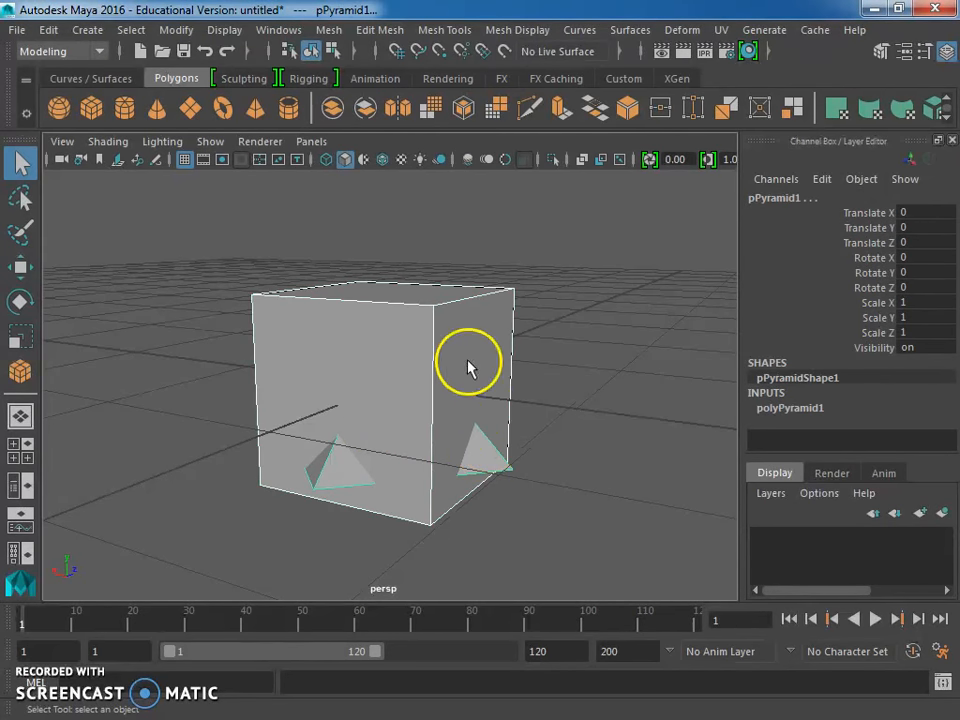
shift+click(468, 361)
shift+click(479, 444)
shift+click(445, 347)
shift+click(445, 410)
shift+click(420, 371)
shift+click(439, 364)
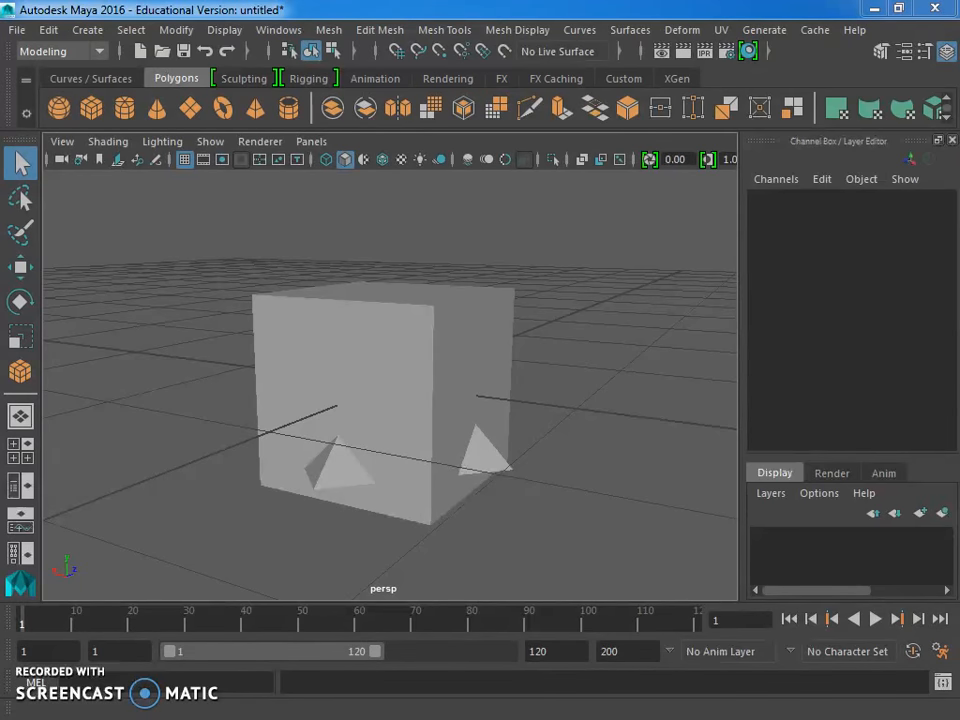
Move the cube away from the pyramid with the Move tool to about X 1.567, Y -0.066, Z 0.172
click(23, 165)
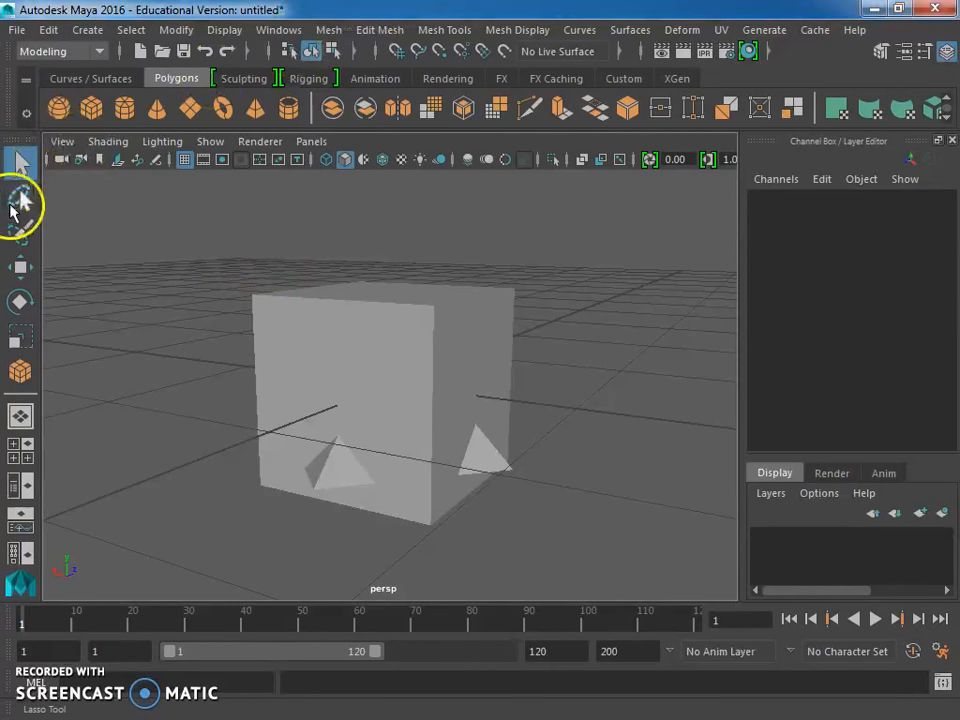
key(w)
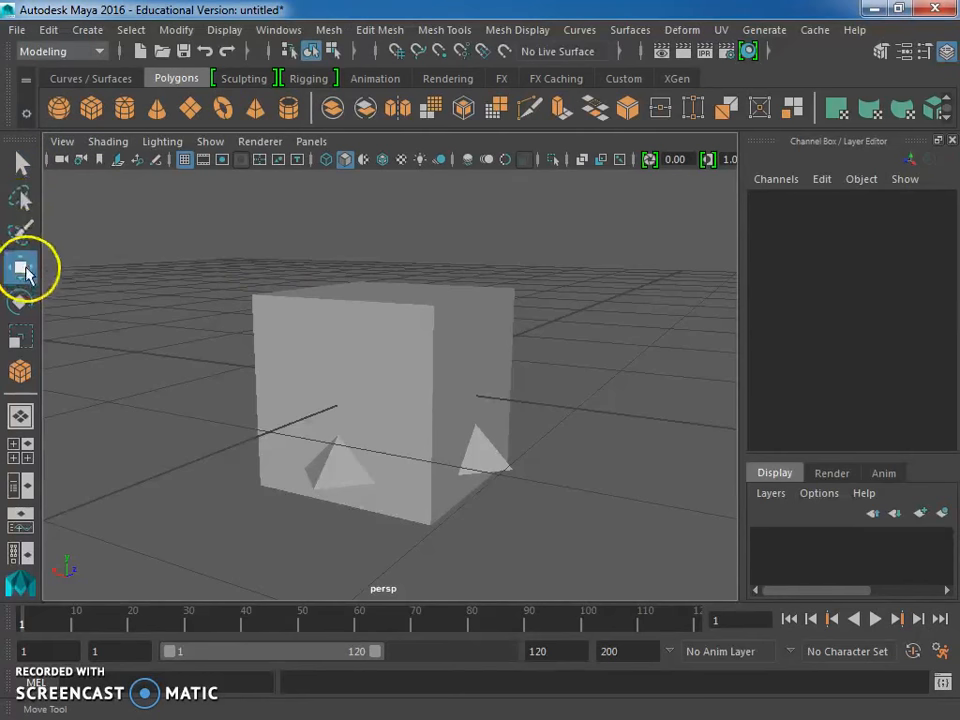
click(364, 339)
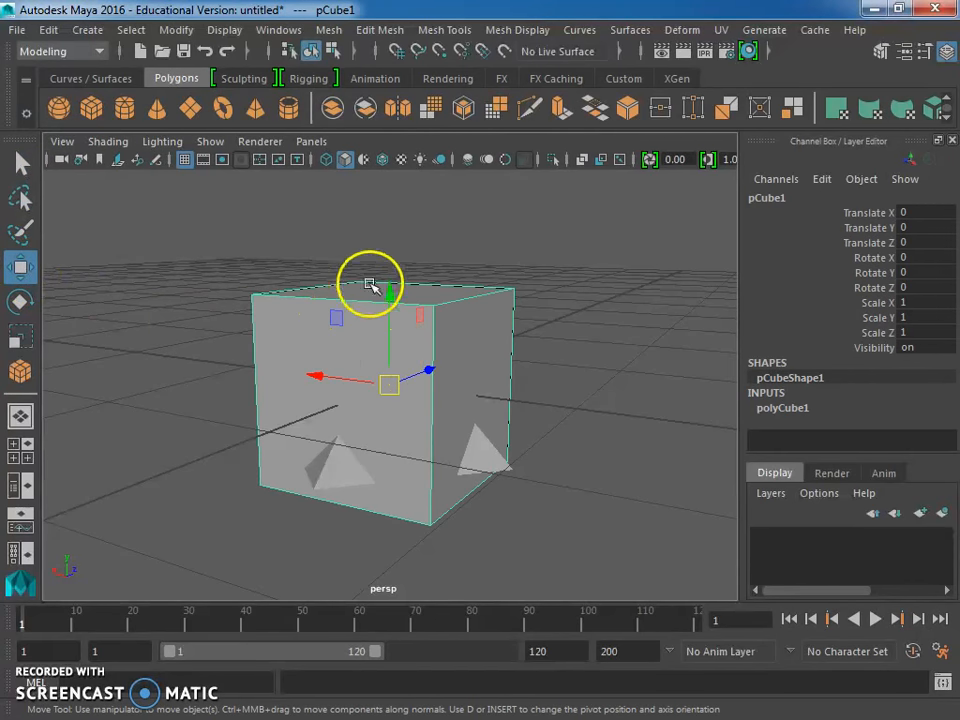
drag(384, 294, 385, 355)
drag(302, 397, 141, 371)
mouse_move(258, 366)
mouse_down()
mouse_move(362, 340)
mouse_move(253, 343)
mouse_move(259, 332)
mouse_move(285, 343)
mouse_move(274, 377)
mouse_move(242, 375)
mouse_up()
drag(135, 351, 129, 379)
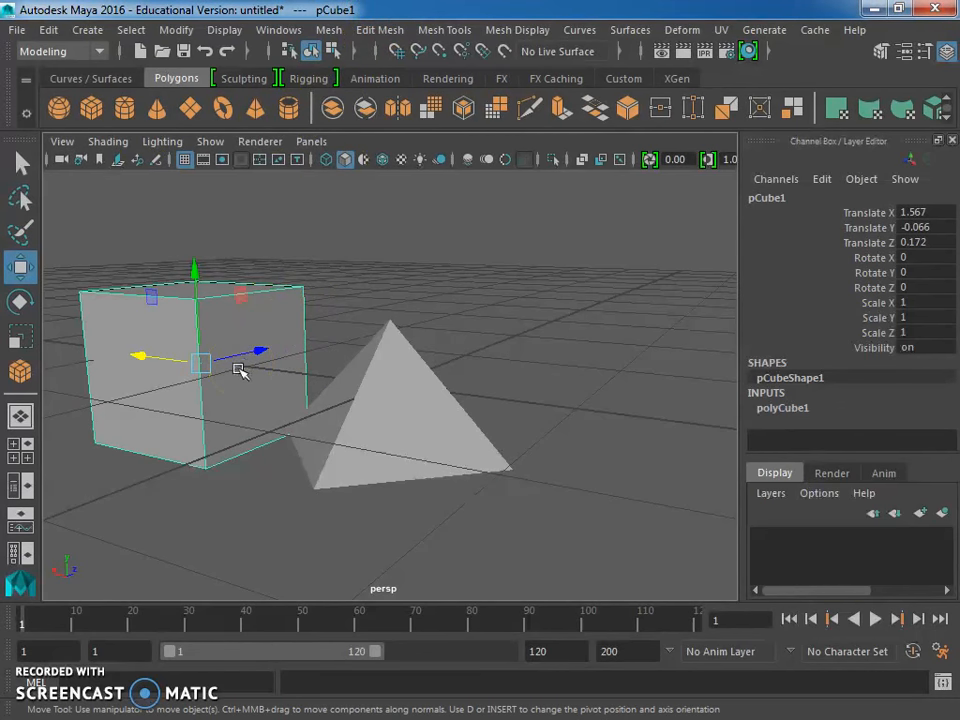
Rotate the cube with the Rotate tool to about -61.9° in X, 19.8° in Y and 5.2° in Z
key(e)
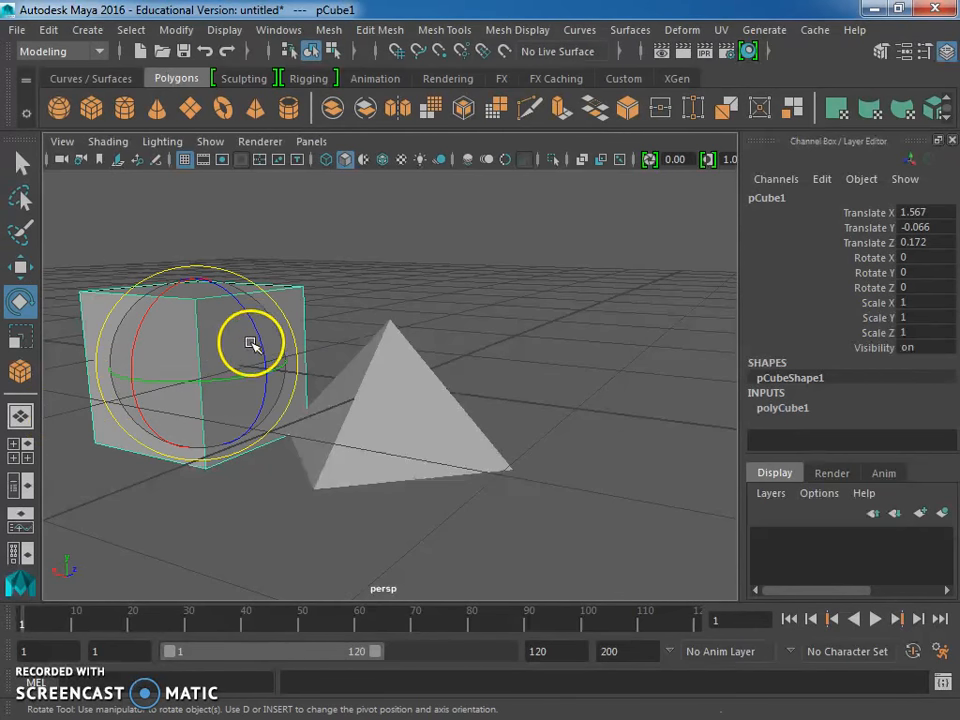
drag(259, 341, 129, 386)
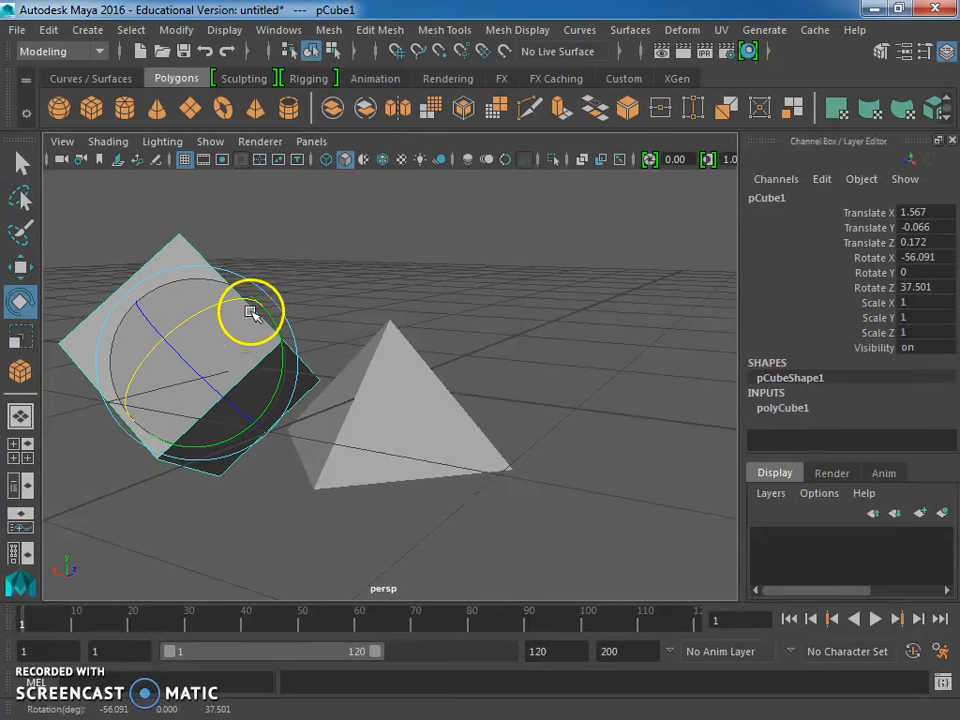
drag(277, 337, 228, 293)
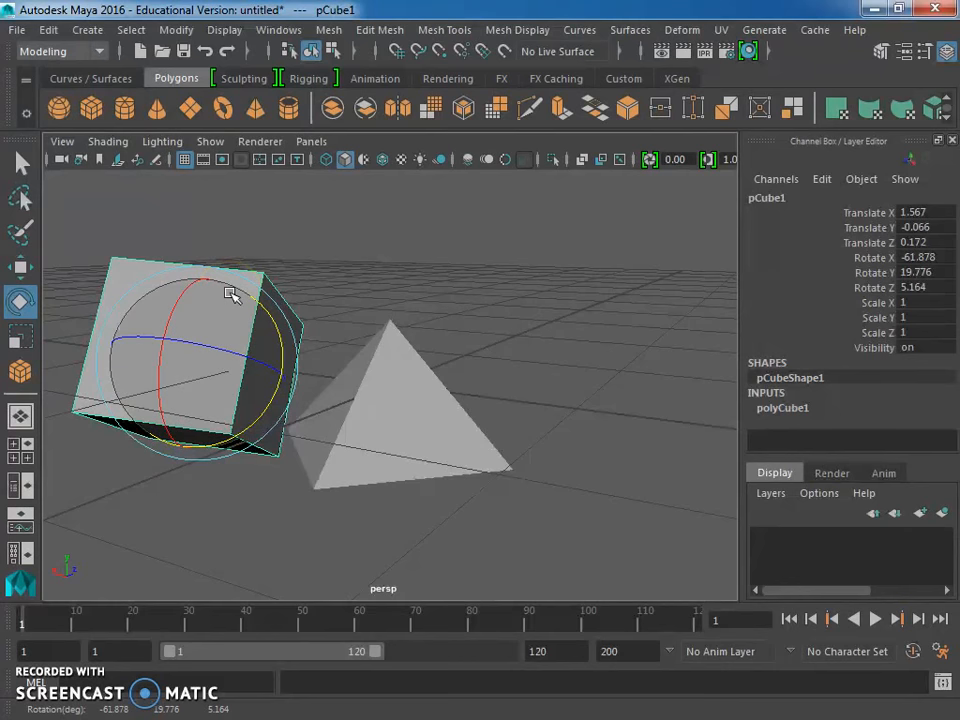
Scale the cube with the Scale tool, along its axes and uniformly, to about 1.088 in X, 1.053 in Y and 0.97 in Z
key(r)
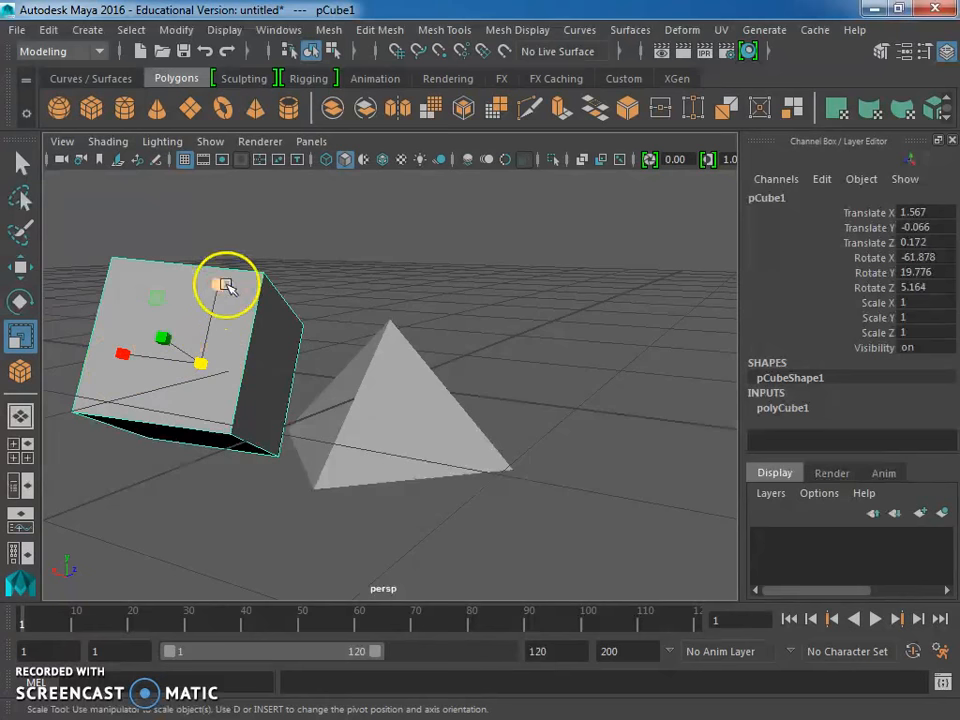
drag(224, 289, 115, 352)
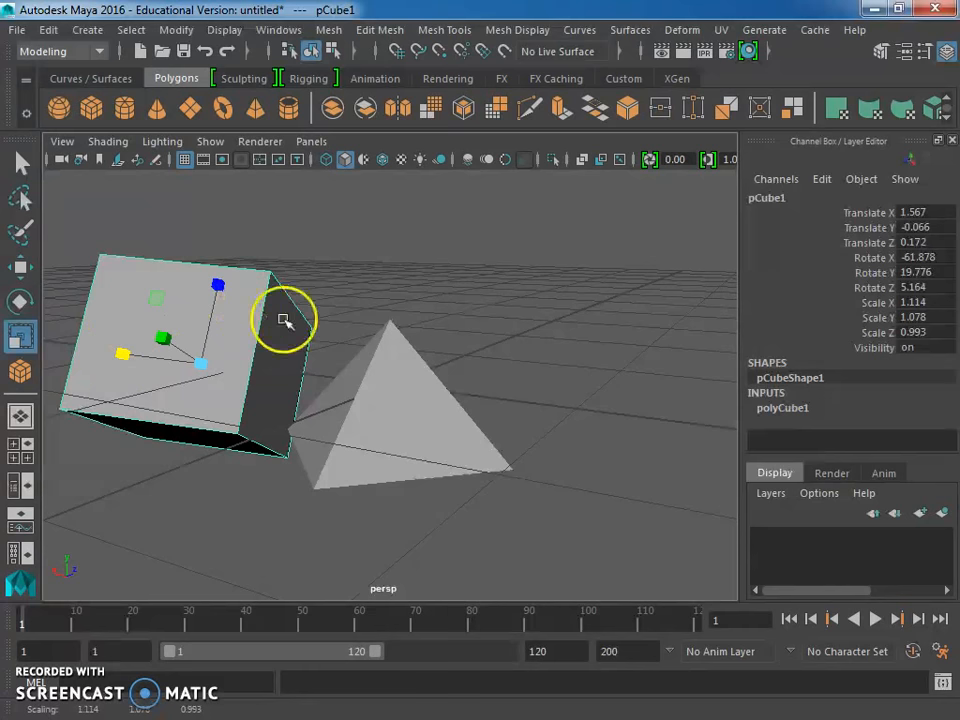
mouse_move(205, 366)
mouse_down()
mouse_move(246, 347)
mouse_move(381, 336)
mouse_move(504, 347)
mouse_move(195, 392)
mouse_move(133, 386)
mouse_move(315, 364)
mouse_move(190, 361)
mouse_up()
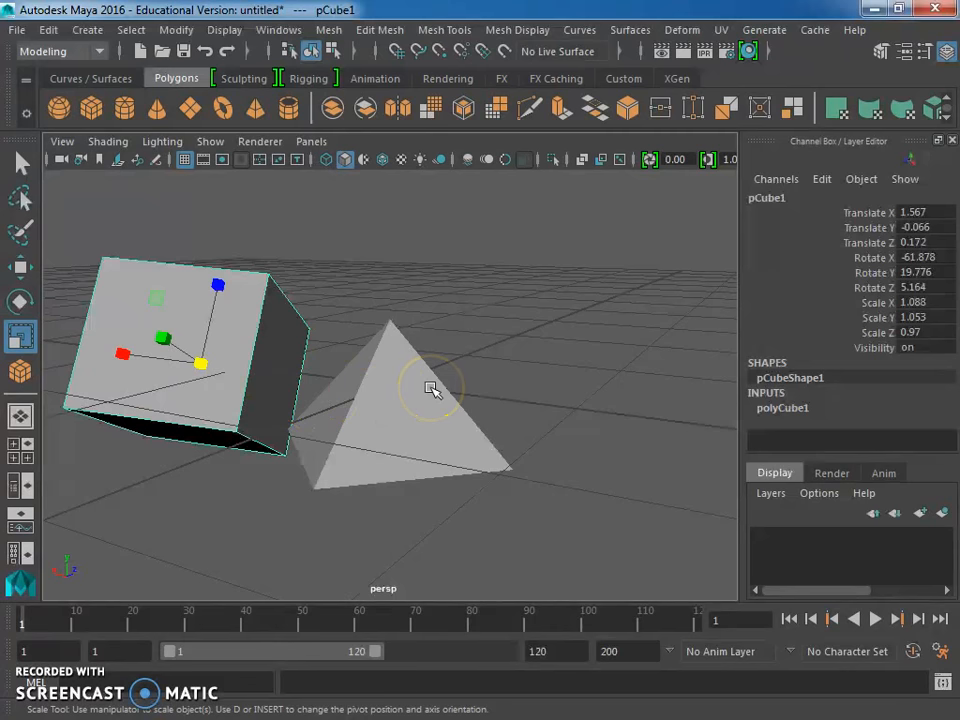
Frame the selected cube, orbit to view it from above and bring up the hotbox
key(f)
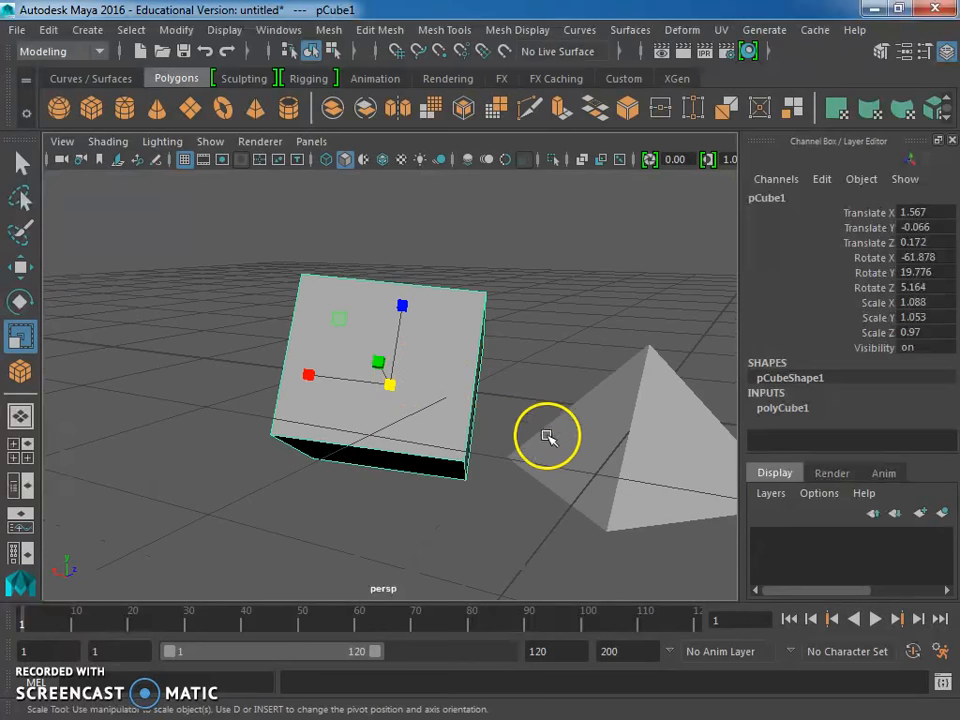
alt+drag(585, 426, 192, 500)
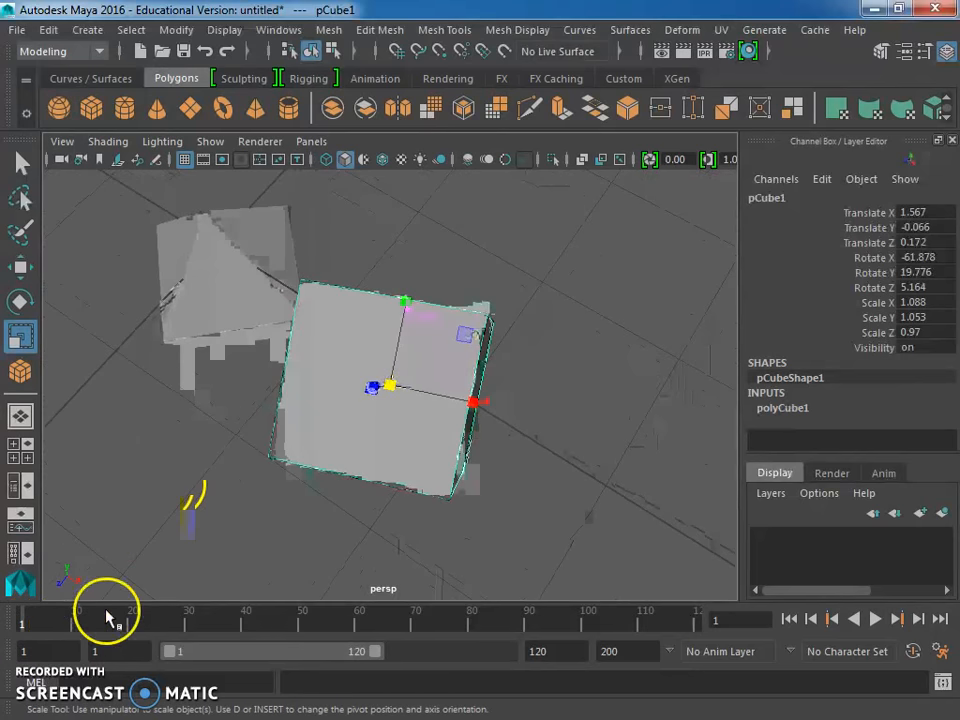
key(space)
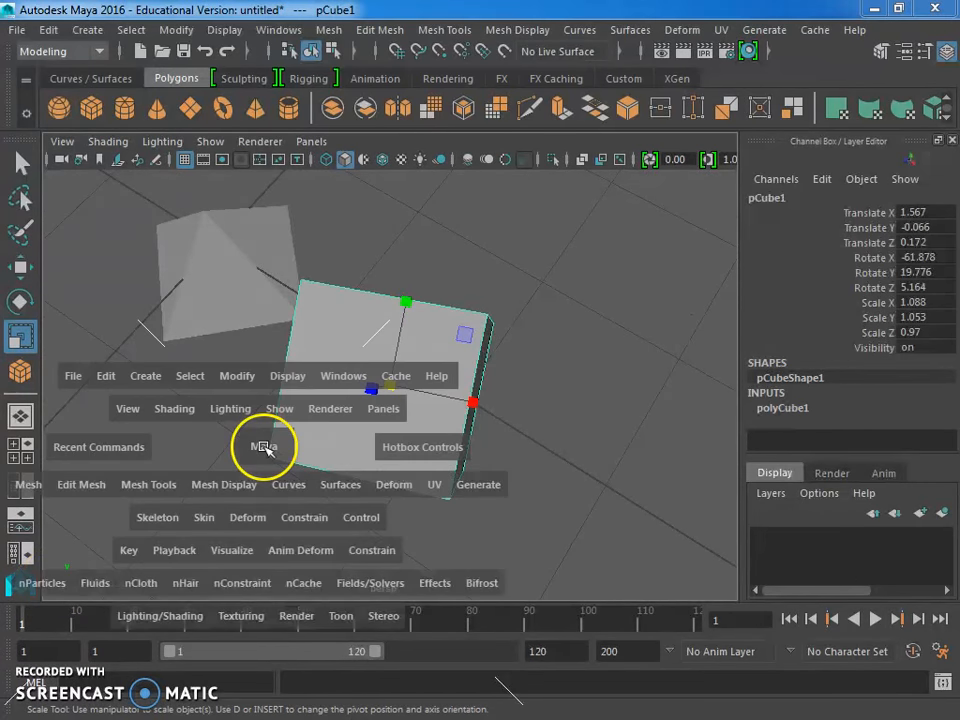